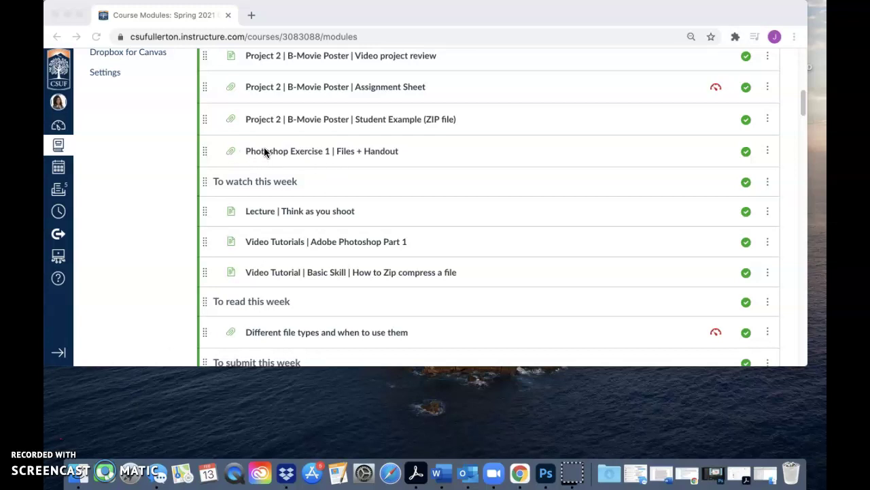
Open the 'Photoshop Exercise 1 | Files + Handout' item and download 317_photoshop-exercise1.zip
{"action": "left_click", "coordinate": [345, 153]}
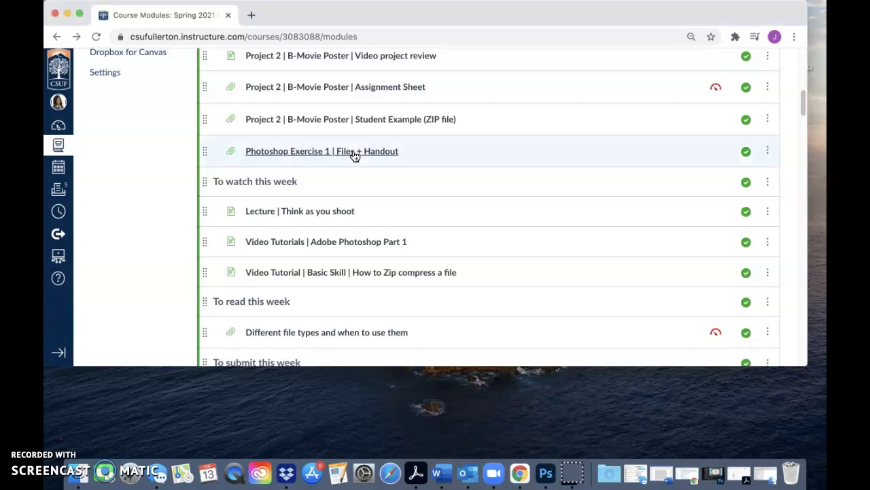
{"action": "left_click", "coordinate": [354, 155]}
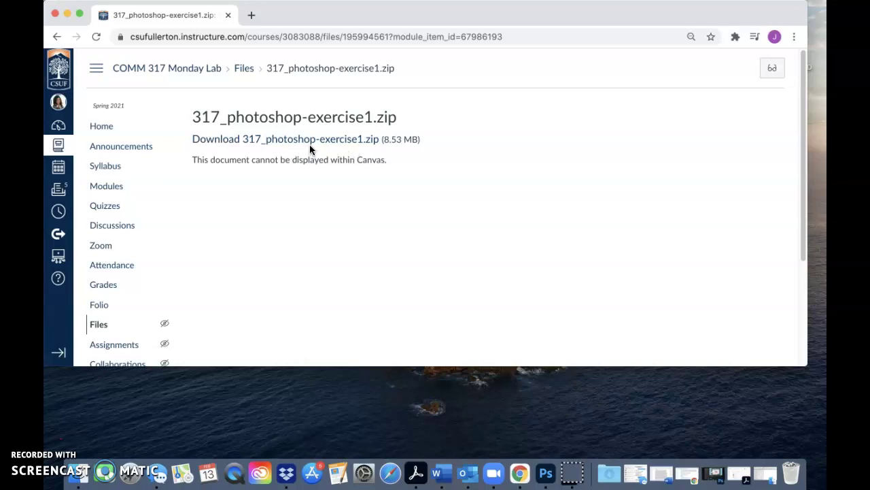
{"action": "left_click", "coordinate": [315, 143]}
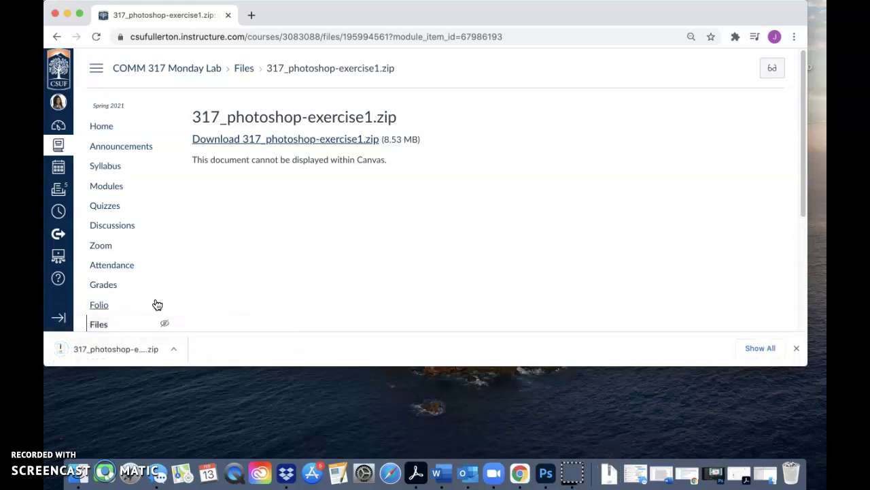
Unzip 317_photoshop-exercise1.zip, widen the column to show full file names, and open the handout PDF
{"action": "left_click", "coordinate": [129, 350]}
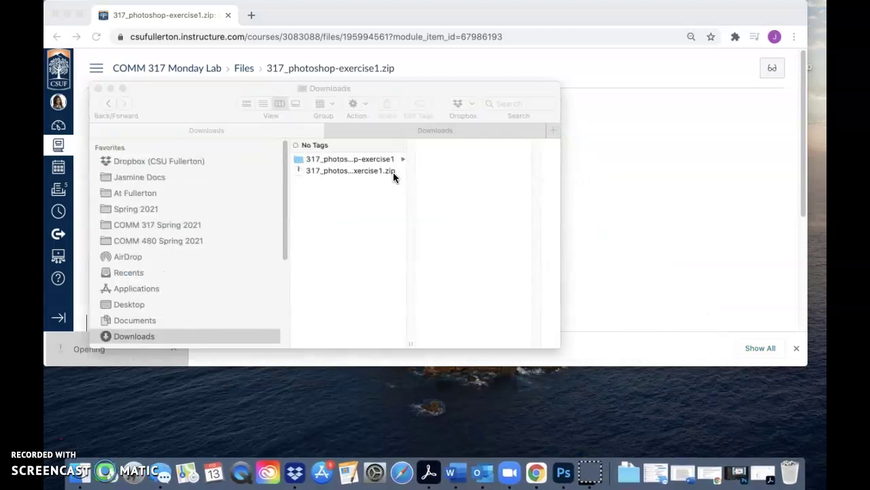
{"action": "left_click", "coordinate": [344, 159]}
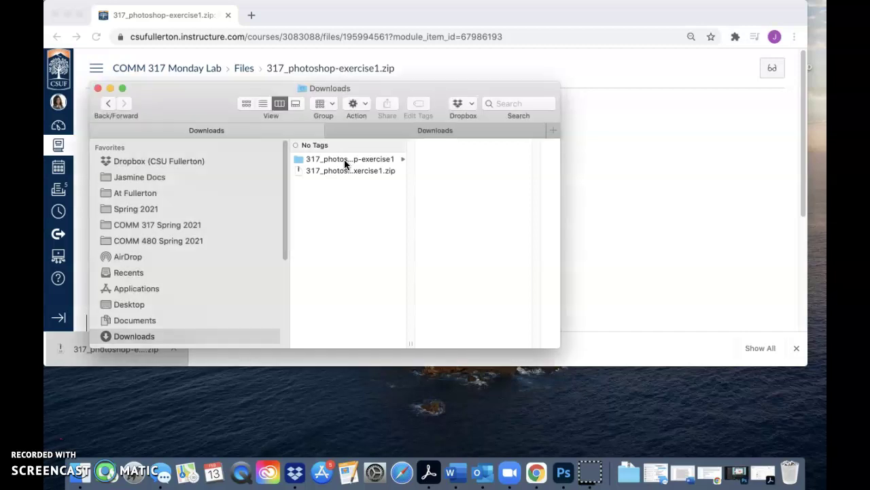
{"action": "left_click", "coordinate": [346, 158]}
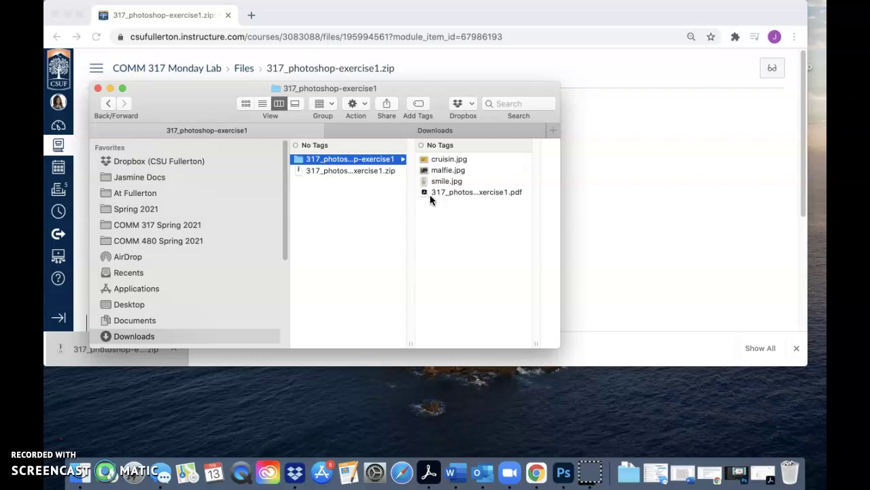
{"action": "left_click_drag", "start_coordinate": [534, 343], "coordinate": [595, 337]}
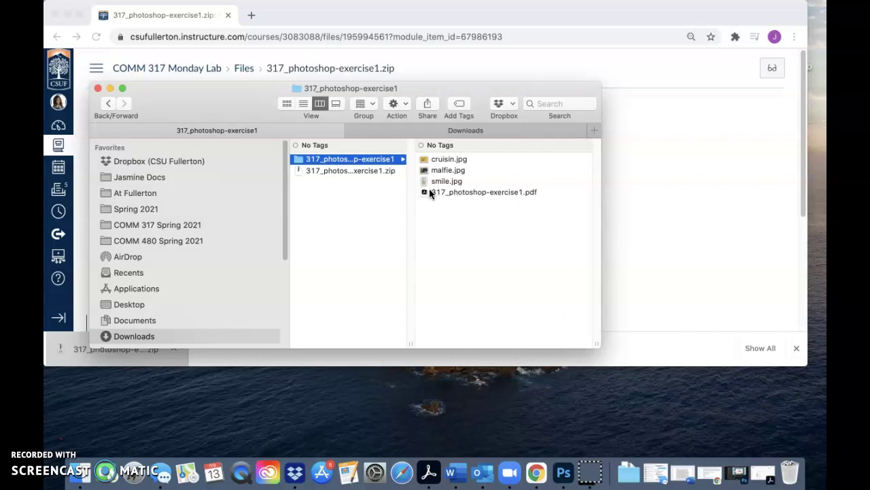
{"action": "double_click", "coordinate": [500, 193]}
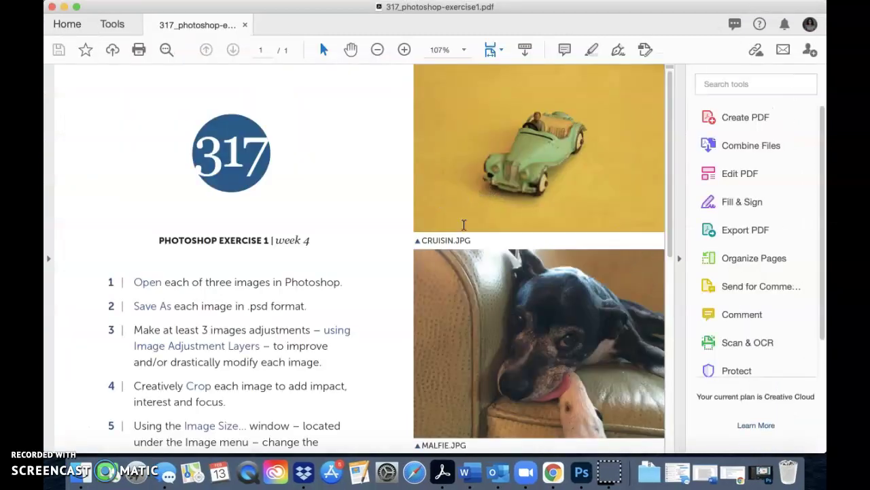
Collapse Acrobat's Tools pane and scroll through the handout's eight numbered exercise steps
{"action": "left_click", "coordinate": [678, 259]}
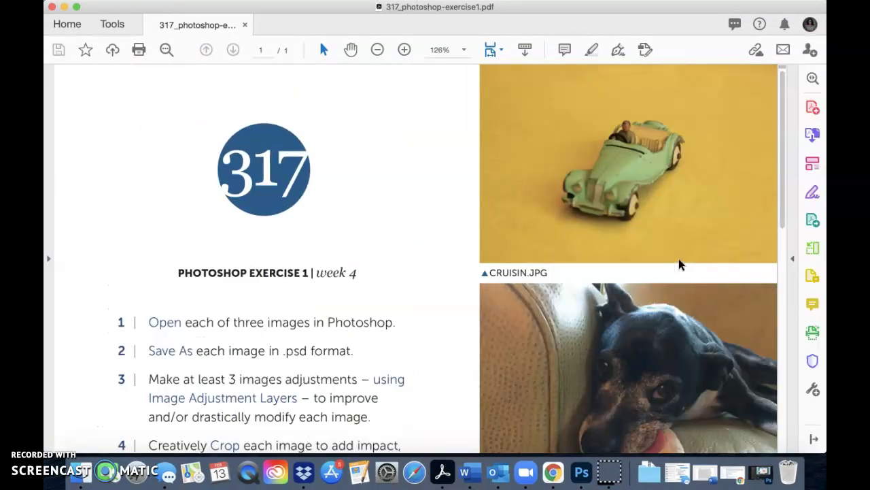
{"action": "scroll", "coordinate": [354, 305], "scroll_direction": "down", "scroll_amount": 5}
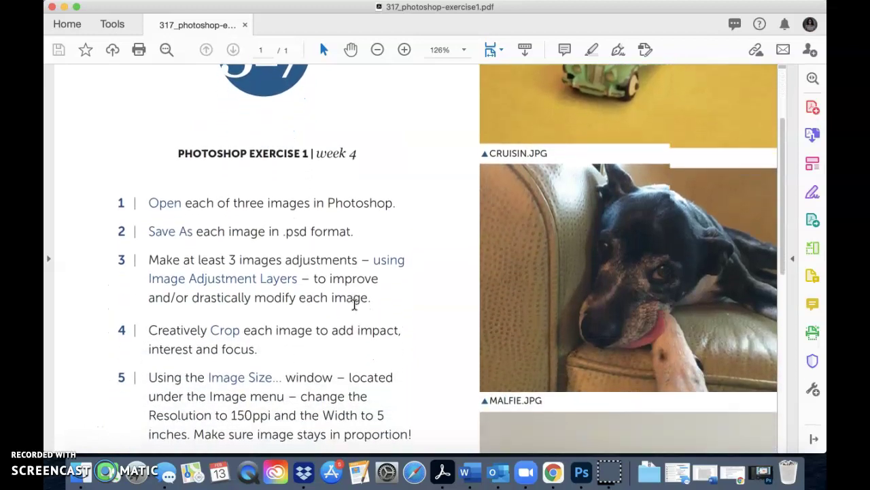
{"action": "scroll", "coordinate": [354, 305], "scroll_direction": "down", "scroll_amount": 9}
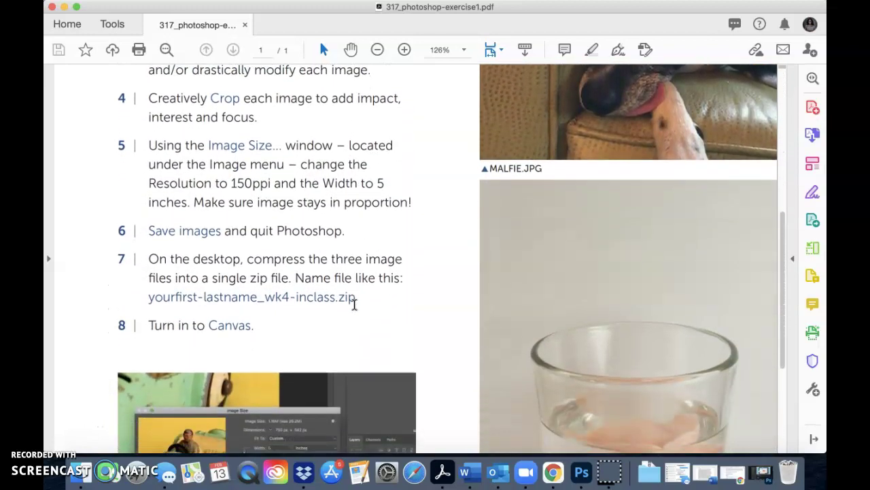
{"action": "scroll", "coordinate": [354, 304], "scroll_direction": "down", "scroll_amount": 3}
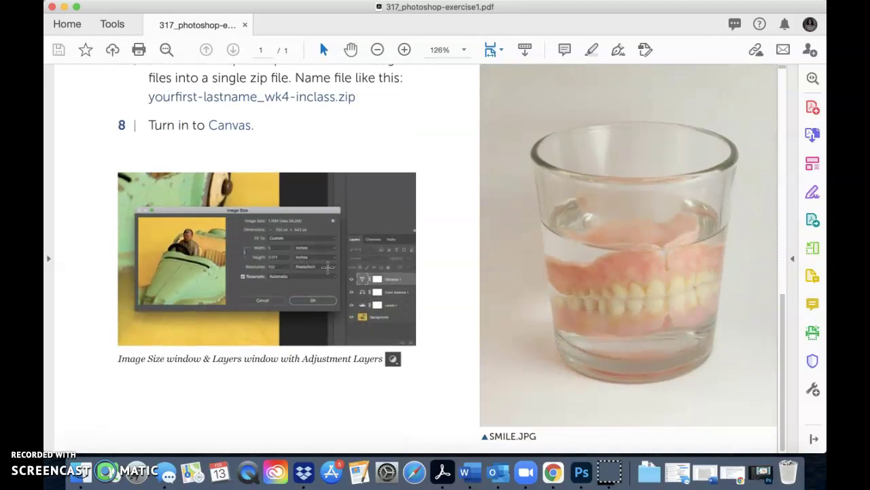
{"action": "scroll", "coordinate": [334, 161], "scroll_direction": "up", "scroll_amount": 5}
{"action": "scroll", "coordinate": [334, 160], "scroll_direction": "up", "scroll_amount": 4}
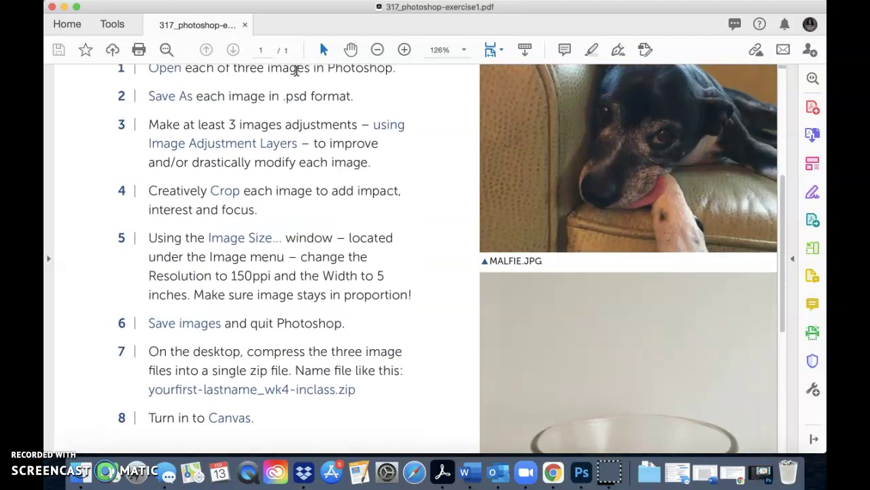
{"action": "scroll", "coordinate": [285, 94], "scroll_direction": "up", "scroll_amount": 1}
{"action": "scroll", "coordinate": [285, 94], "scroll_direction": "down", "scroll_amount": 1}
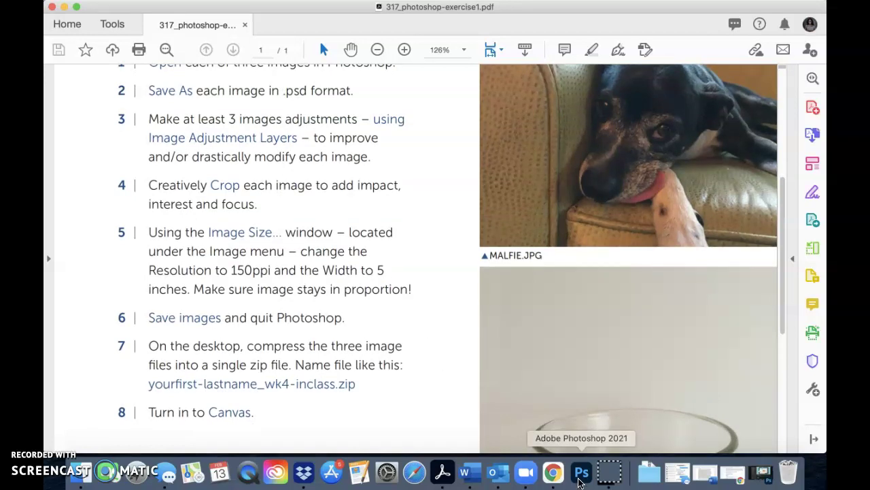
{"action": "left_click", "coordinate": [82, 476]}
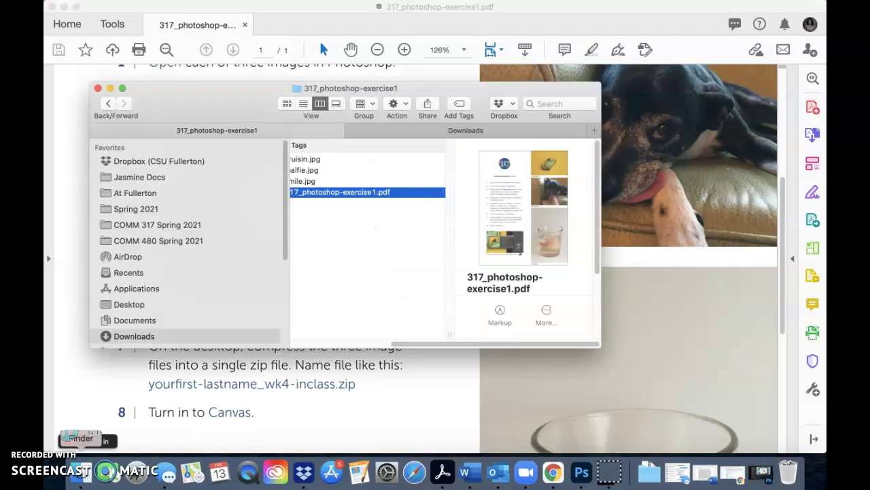
{"action": "left_click", "coordinate": [355, 26]}
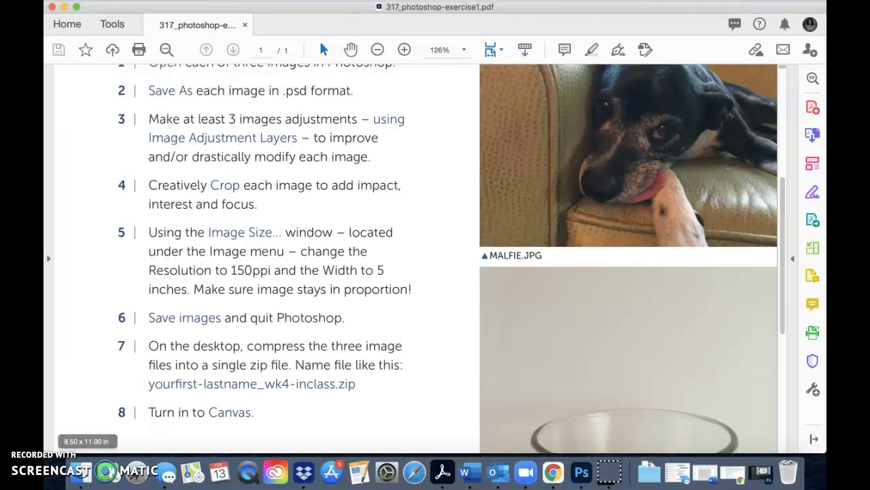
Minimise the handout and browser, reposition the folder window, and preview cruisin.jpg
{"action": "left_click", "coordinate": [64, 8]}
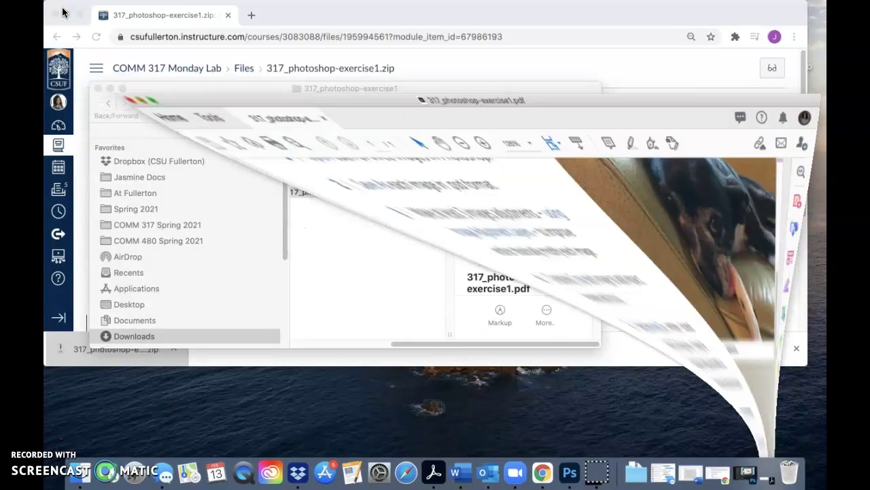
{"action": "left_click_drag", "start_coordinate": [400, 89], "coordinate": [469, 120]}
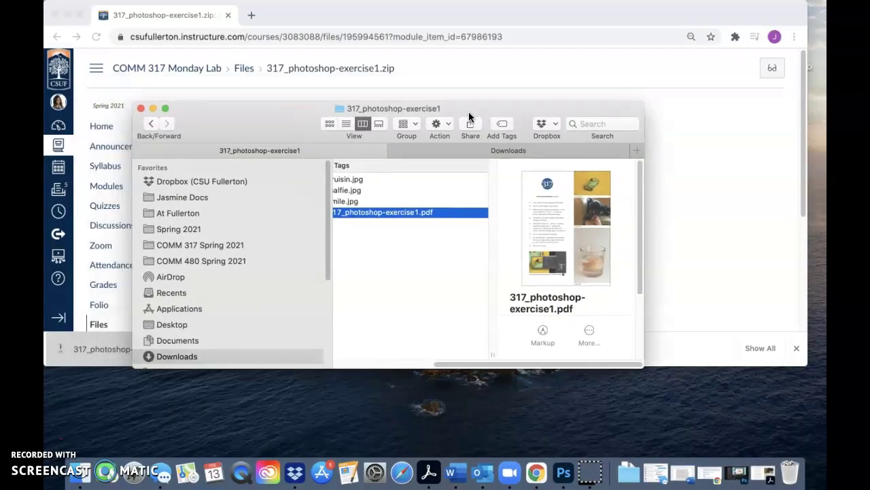
{"action": "left_click", "coordinate": [68, 14]}
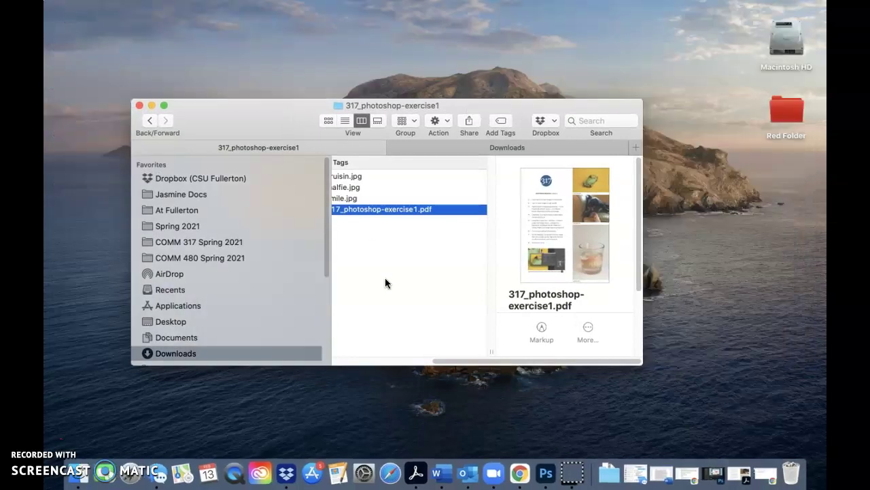
{"action": "left_click_drag", "start_coordinate": [443, 360], "coordinate": [388, 355]}
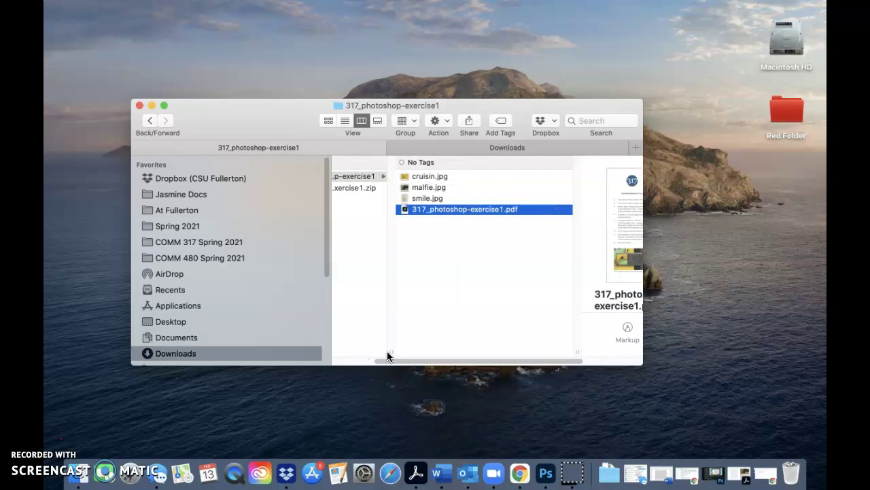
{"action": "left_click", "coordinate": [431, 176]}
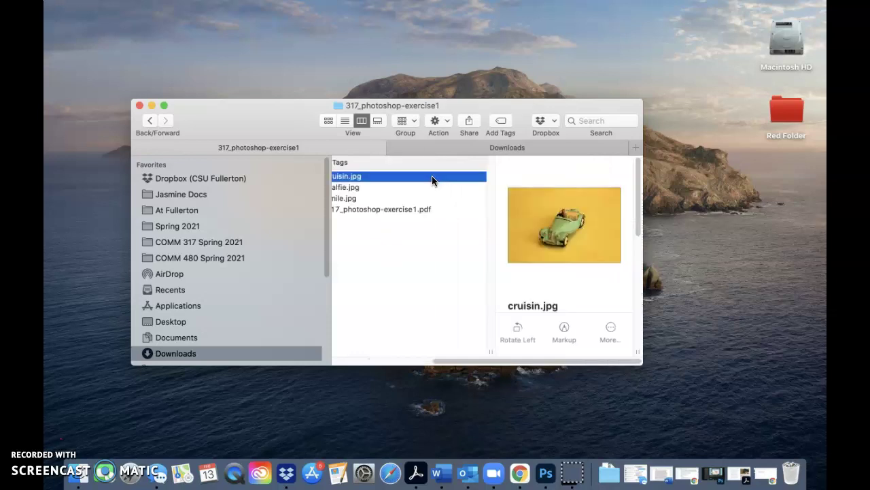
{"action": "double_click", "coordinate": [432, 176]}
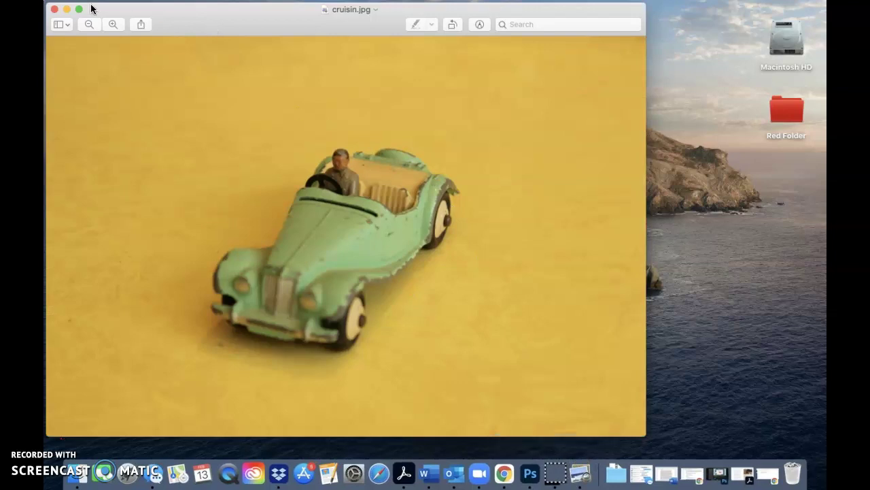
{"action": "left_click", "coordinate": [53, 9]}
{"action": "left_click", "coordinate": [54, 10]}
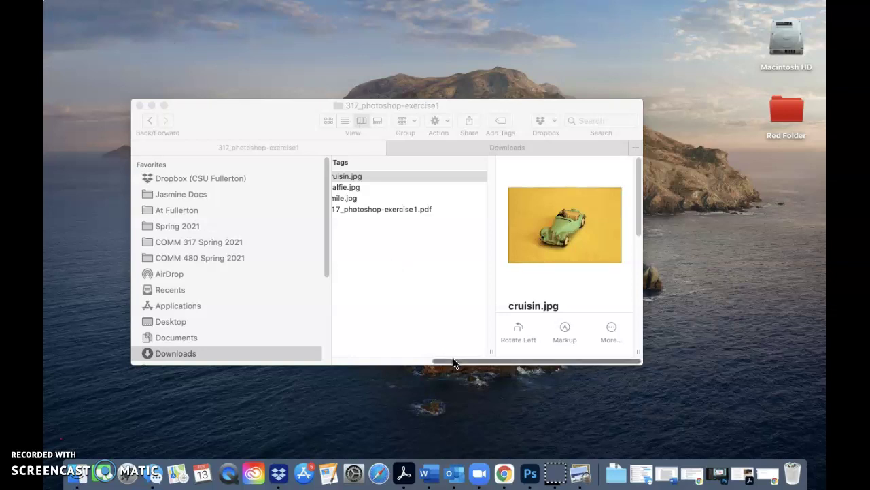
Select cruisin.jpg, malfie.jpg and smile.jpg and open all three in Adobe Photoshop 2021
{"action": "left_click_drag", "start_coordinate": [453, 364], "coordinate": [408, 361]}
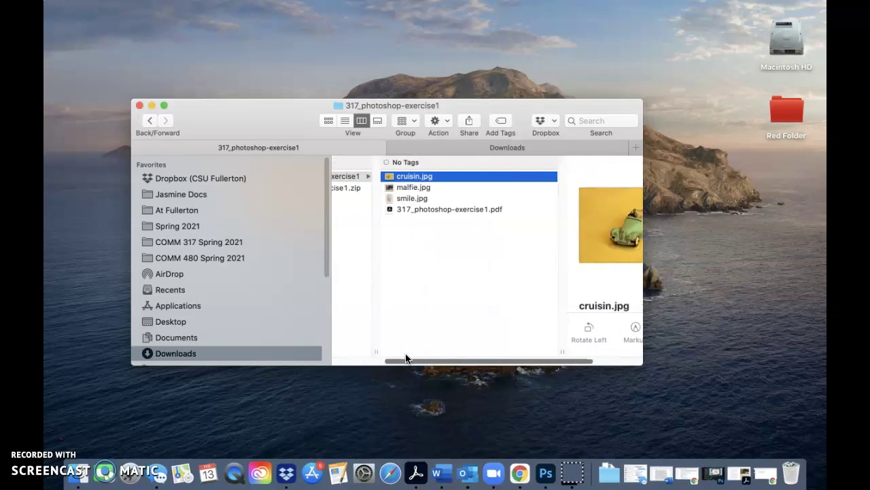
{"action": "left_click", "coordinate": [424, 189], "text": "shift"}
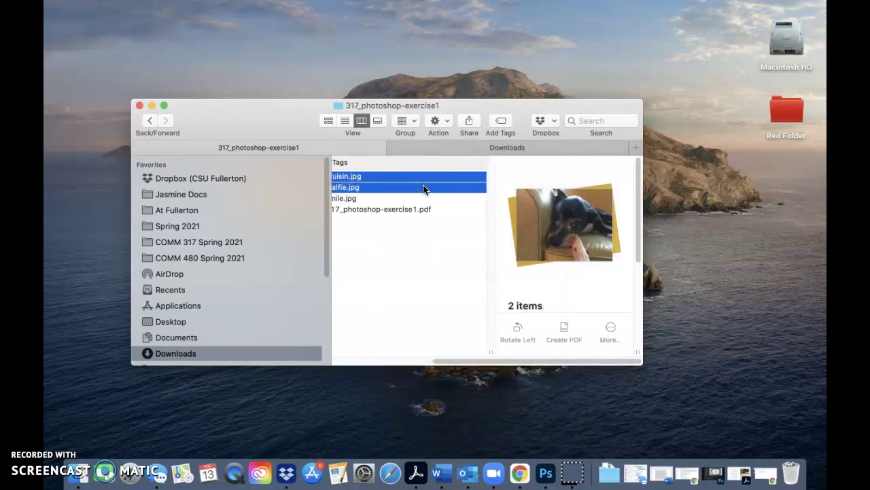
{"action": "left_click", "coordinate": [411, 199], "text": "shift"}
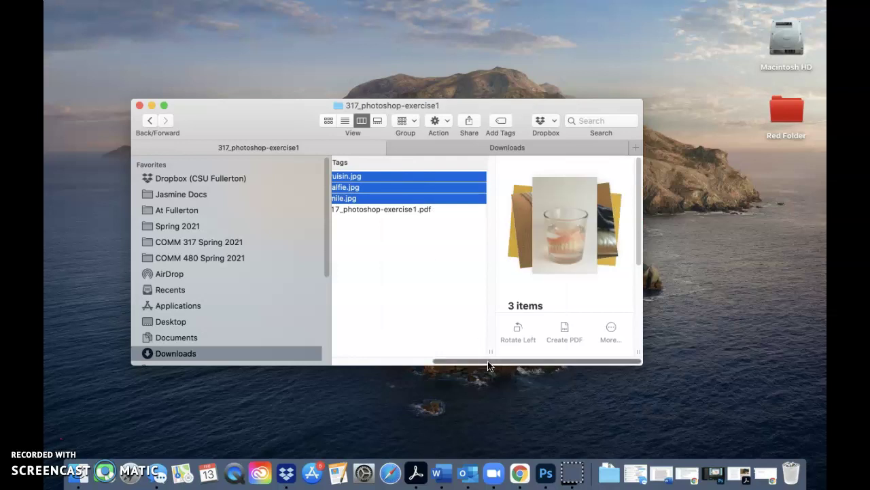
{"action": "left_click_drag", "start_coordinate": [489, 364], "coordinate": [449, 364]}
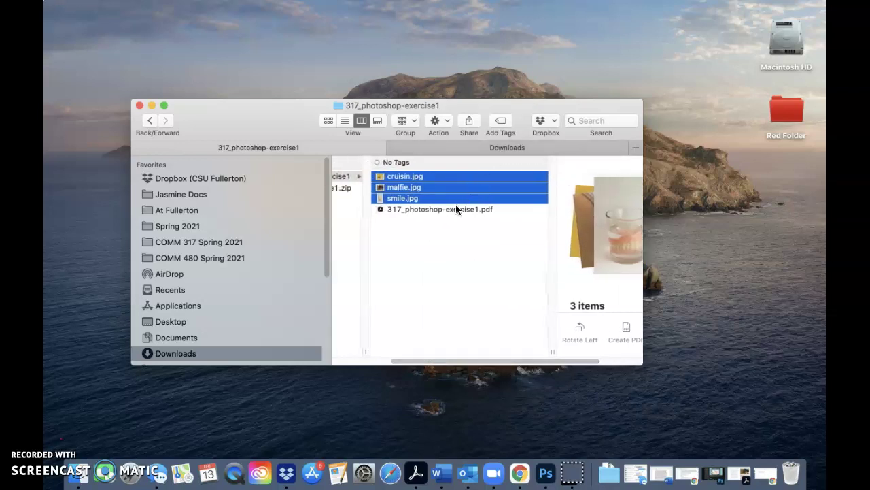
{"action": "right_click", "coordinate": [462, 185]}
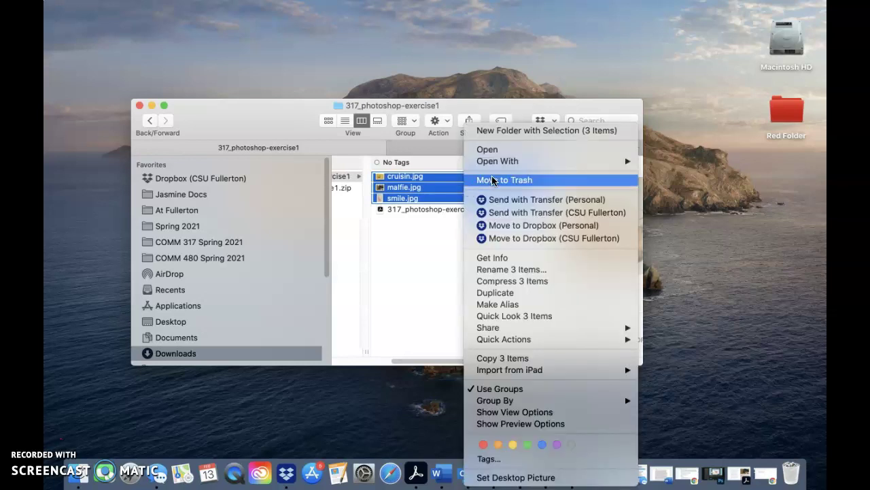
{"action": "mouse_move", "coordinate": [493, 162]}
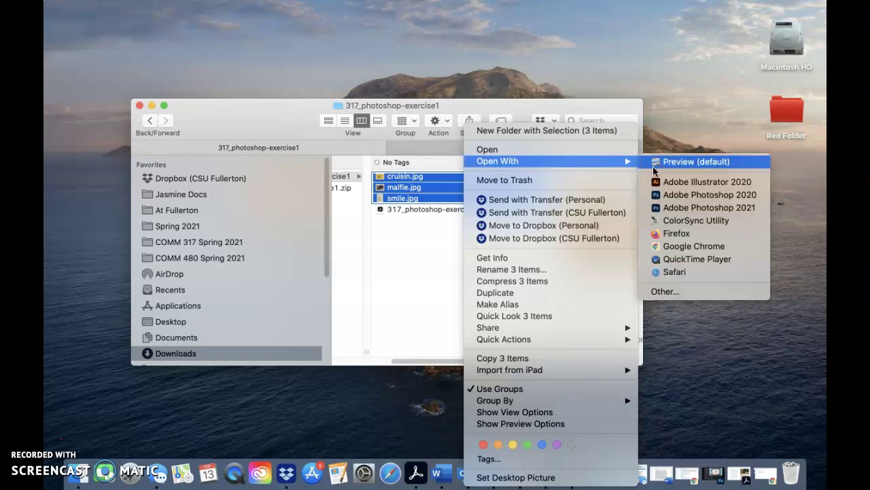
{"action": "left_click", "coordinate": [690, 215]}
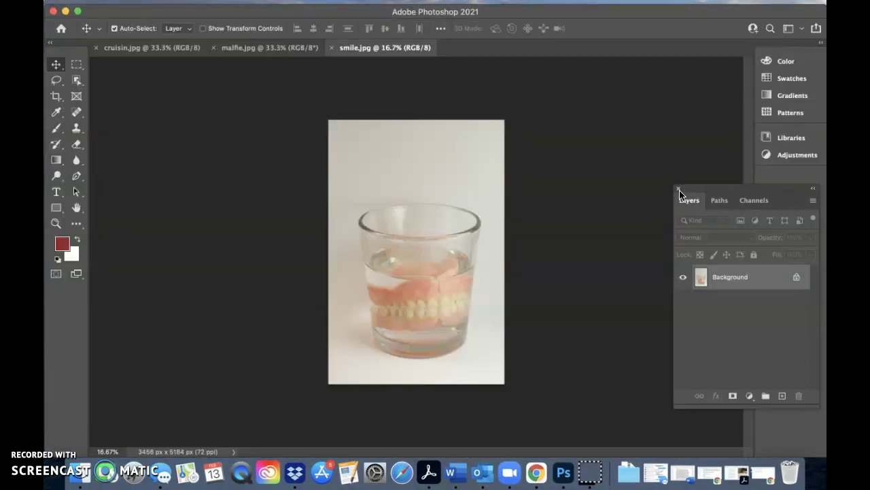
Close the floating Layers panel, view the cruisin, malfie and smile images, and show the workspace list
{"action": "left_click", "coordinate": [678, 188]}
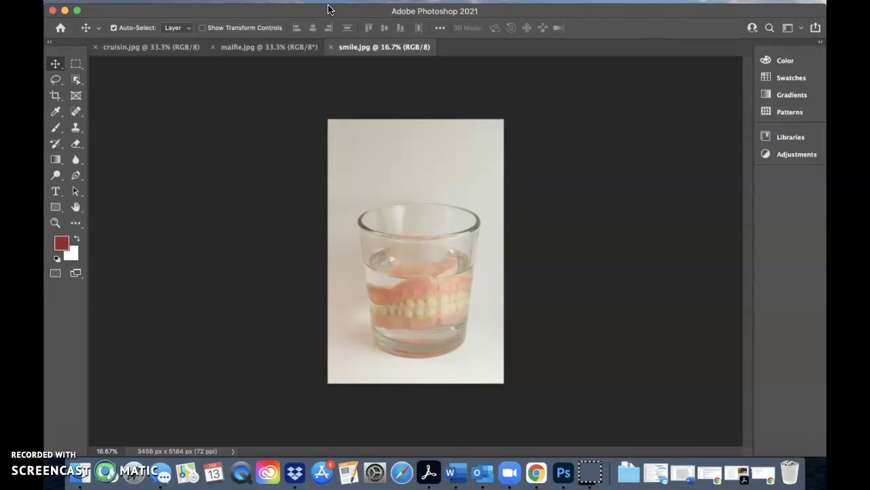
{"action": "left_click", "coordinate": [113, 50]}
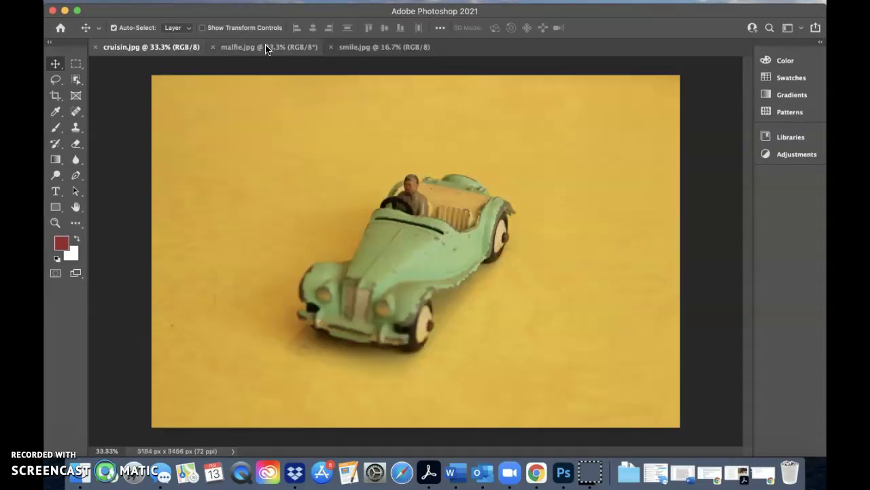
{"action": "left_click", "coordinate": [265, 48]}
{"action": "left_click", "coordinate": [369, 48]}
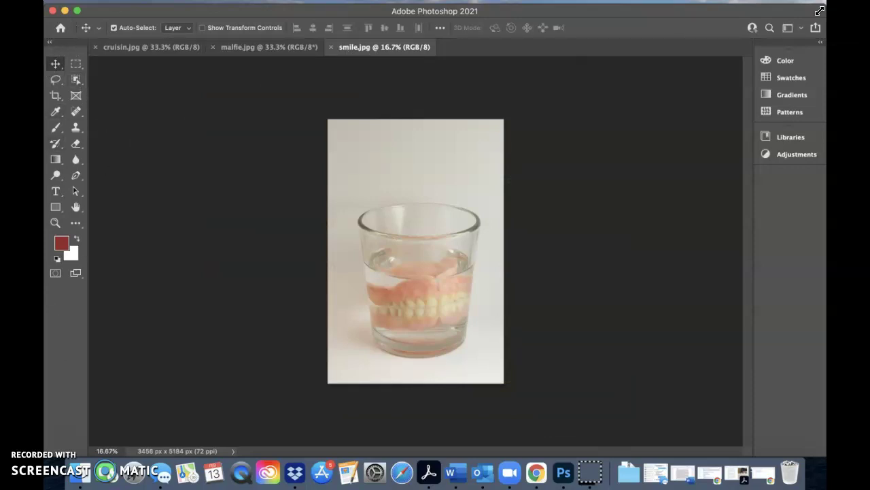
{"action": "left_click", "coordinate": [821, 42]}
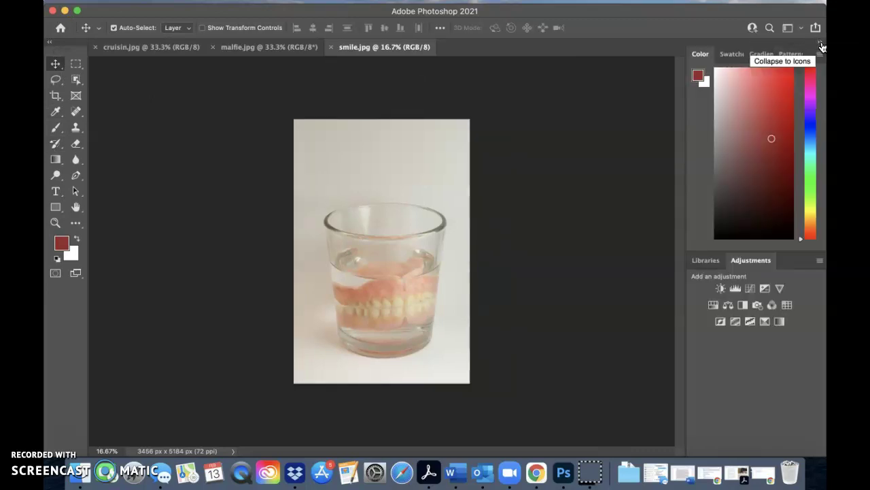
{"action": "left_click", "coordinate": [821, 43]}
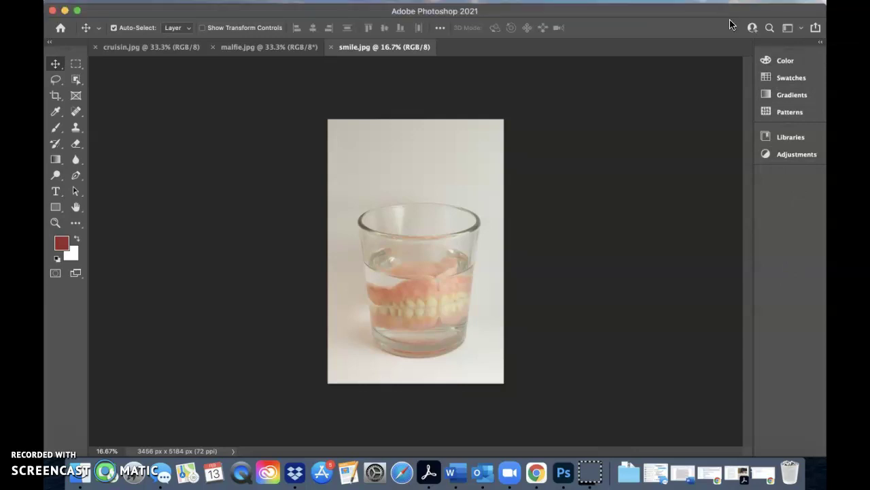
{"action": "left_click", "coordinate": [803, 30]}
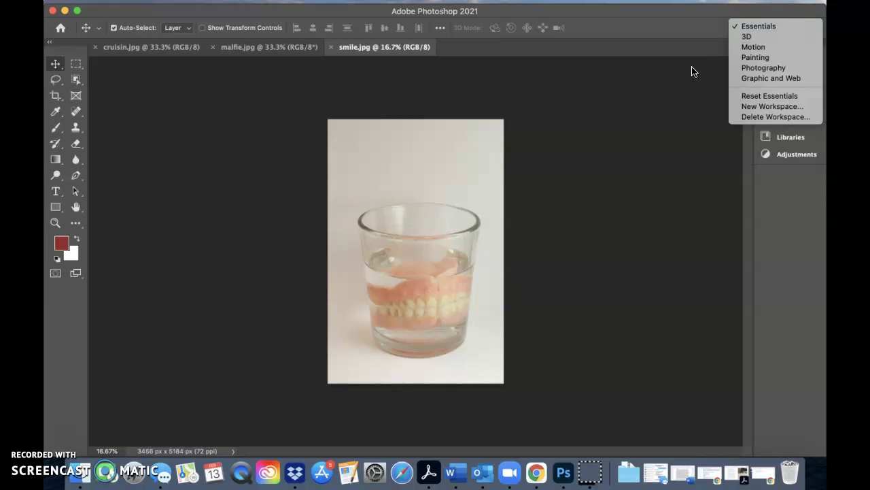
Reset the Essentials workspace to its defaults
{"action": "key", "text": "Up"}
{"action": "key", "text": "Up"}
{"action": "key", "text": "Up"}
{"action": "key", "text": "Up"}
{"action": "key", "text": "Up"}
{"action": "key", "text": "Up"}
{"action": "key", "text": "Up"}
{"action": "key", "text": "Up"}
{"action": "key", "text": "Up"}
{"action": "key", "text": "Return"}
{"action": "left_click", "coordinate": [794, 27]}
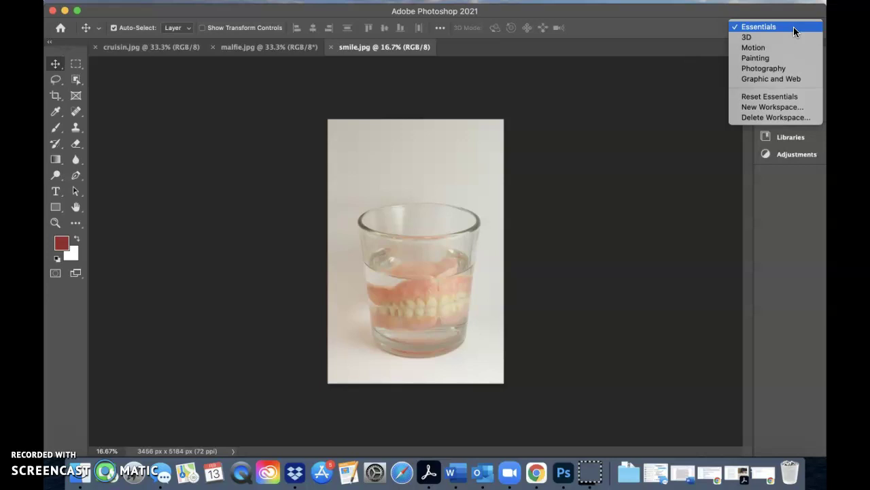
{"action": "left_click", "coordinate": [780, 97]}
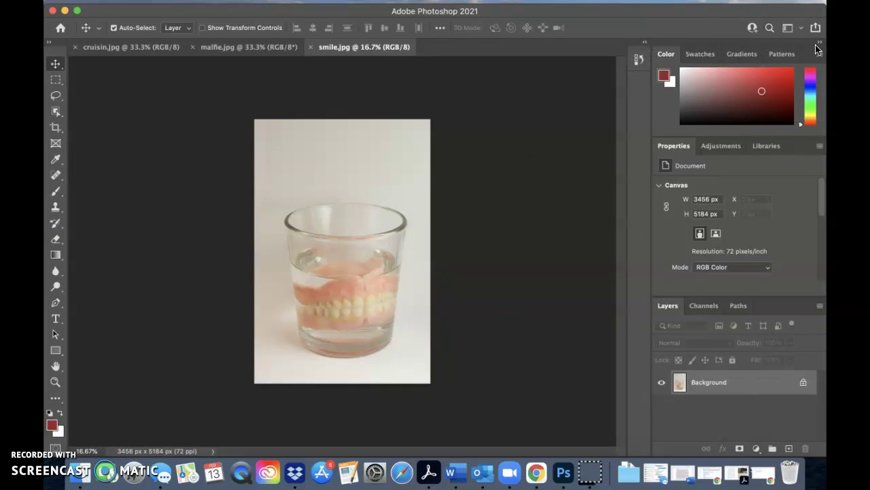
Collapse the side panels to icons, show tools in two columns, and display cruisin.jpg
{"action": "left_click", "coordinate": [821, 44]}
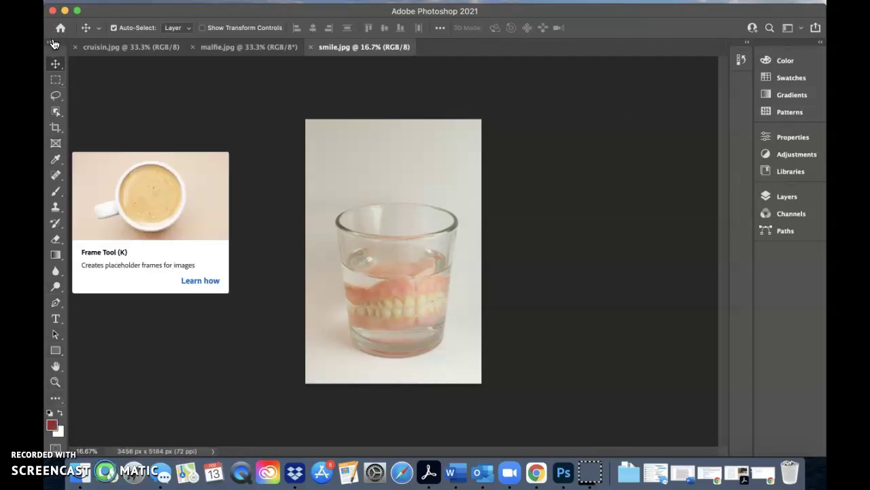
{"action": "left_click", "coordinate": [49, 42]}
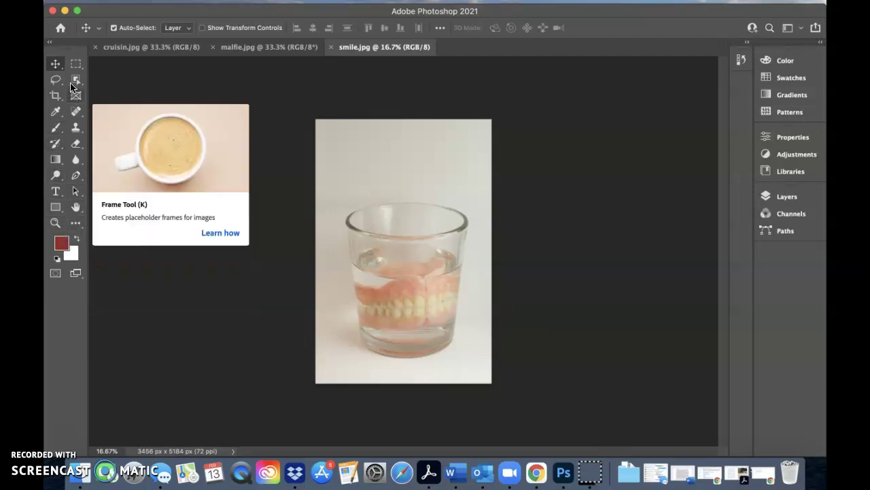
{"action": "left_click", "coordinate": [158, 48]}
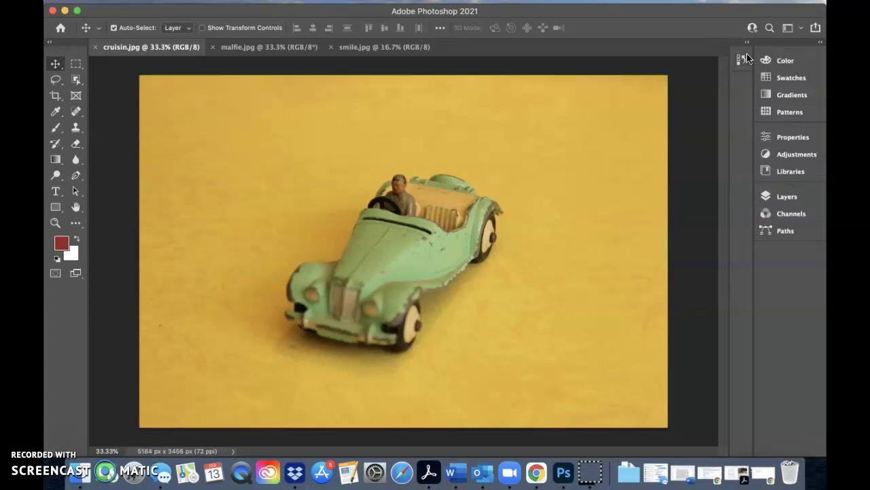
Expand the Layers panel to show cruisin.jpg's single locked Background layer
{"action": "left_click", "coordinate": [782, 199]}
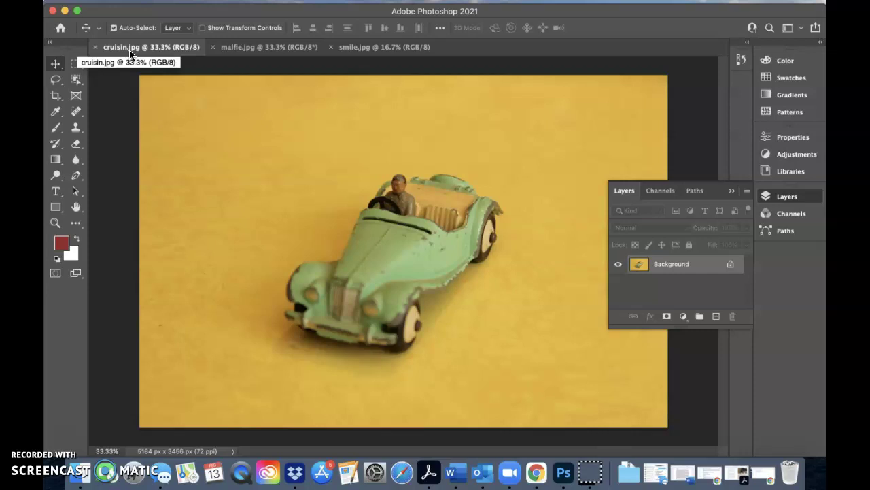
{"action": "mouse_move", "coordinate": [150, 8]}
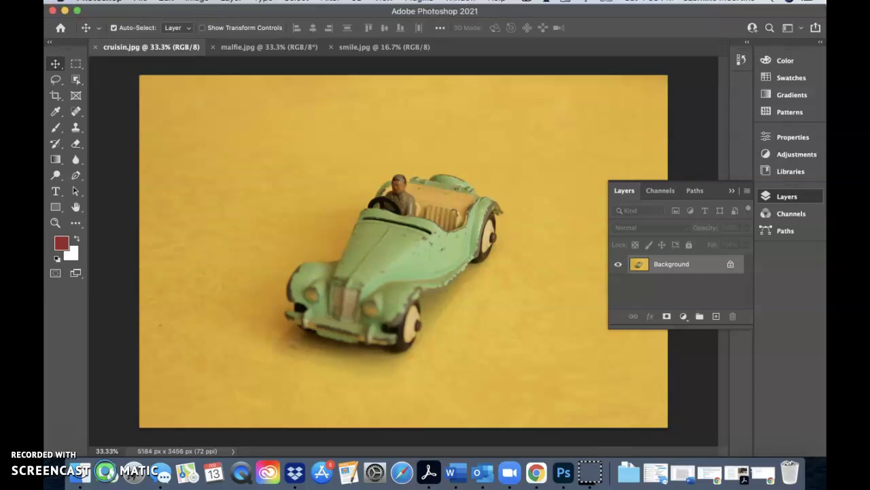
Save the toy car image in Photoshop format as cruisin.psd
{"action": "left_click", "coordinate": [140, 7]}
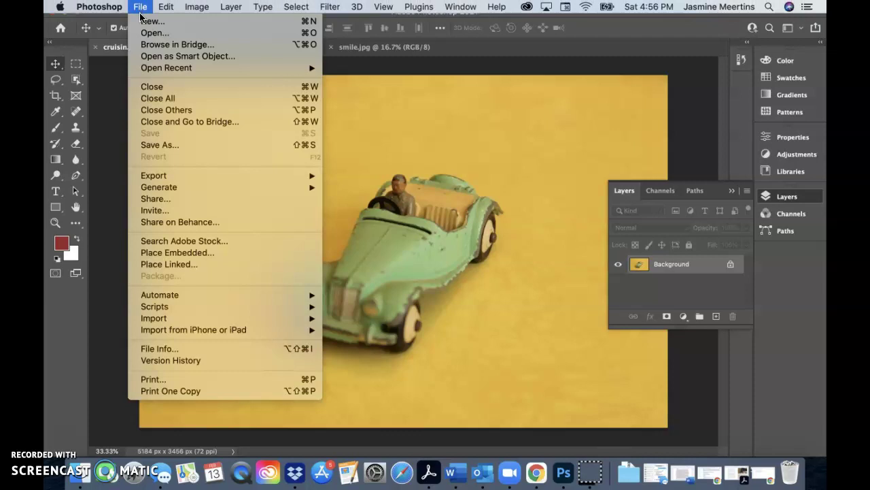
{"action": "left_click", "coordinate": [170, 144]}
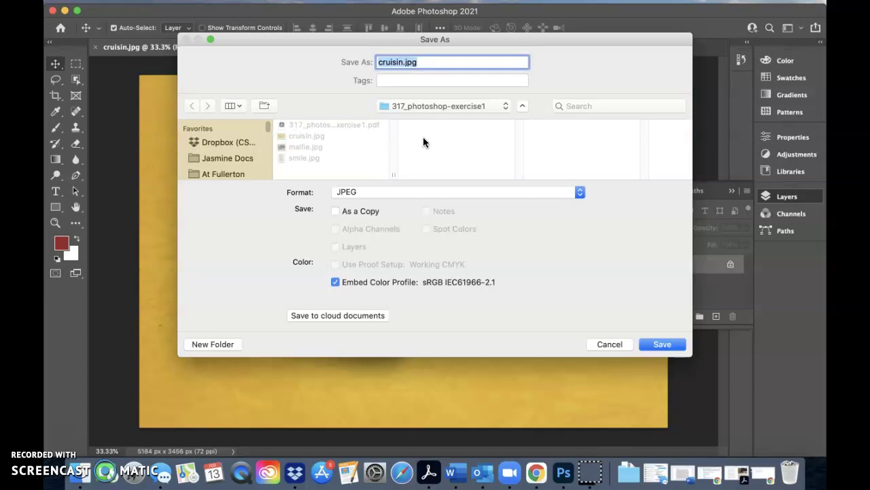
{"action": "left_click", "coordinate": [472, 195]}
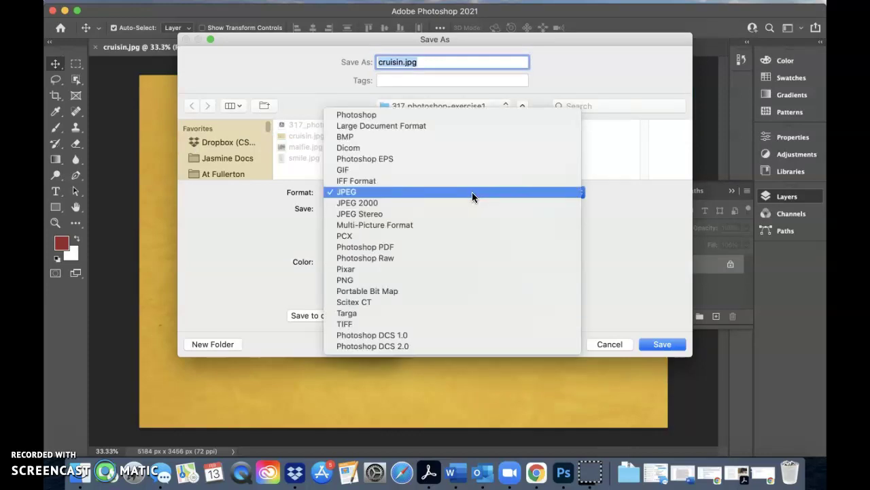
{"action": "left_click", "coordinate": [457, 114]}
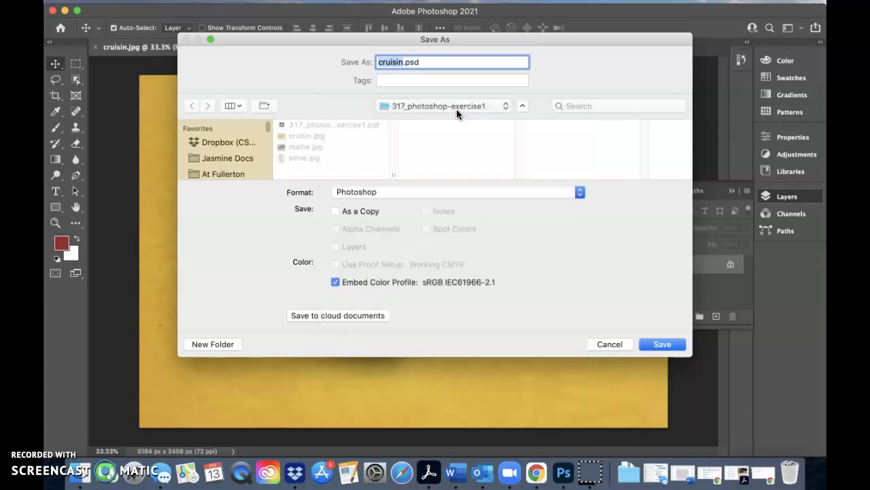
{"action": "left_click", "coordinate": [663, 344]}
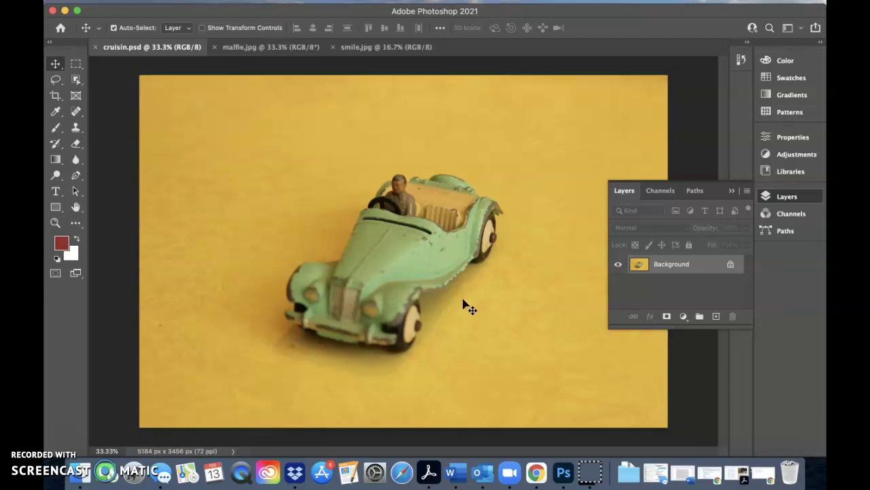
Save the dog photo in Photoshop format as malfie.psd
{"action": "left_click", "coordinate": [248, 46]}
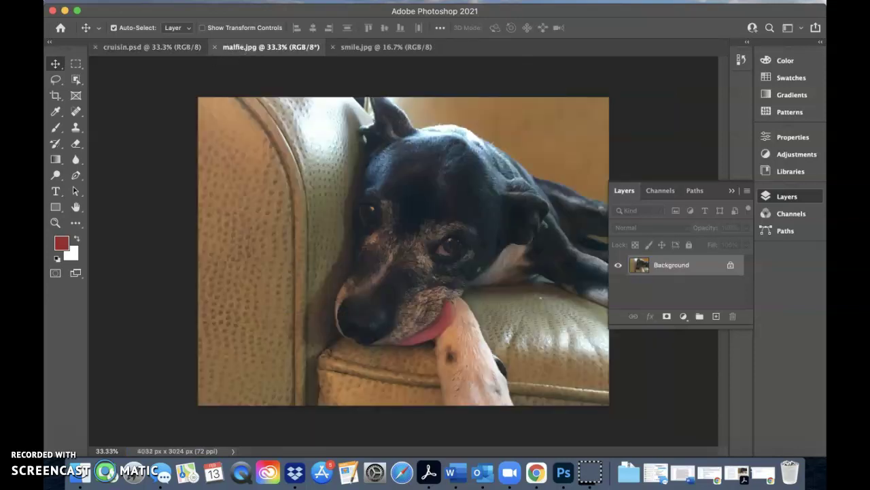
{"action": "left_click", "coordinate": [140, 6]}
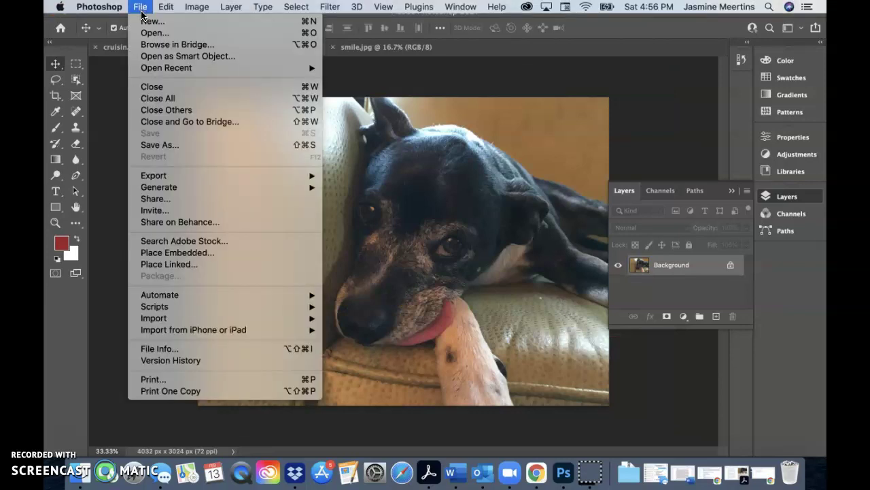
{"action": "left_click", "coordinate": [185, 146]}
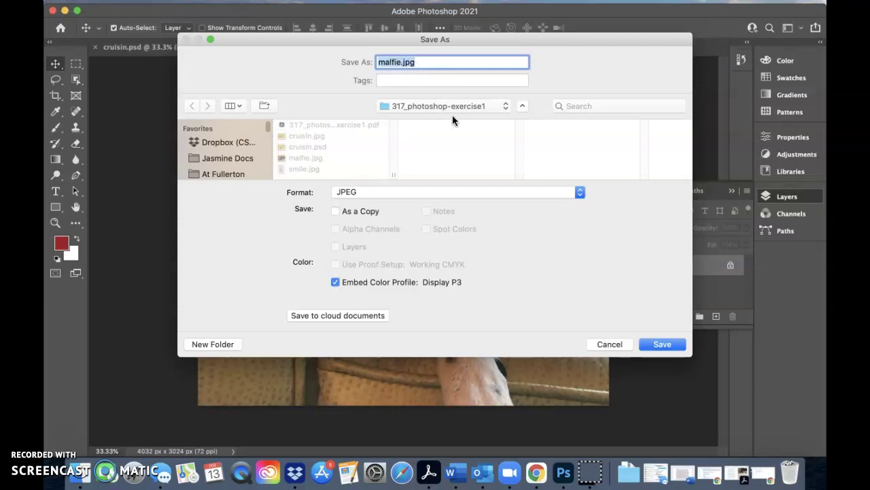
{"action": "left_click", "coordinate": [579, 191]}
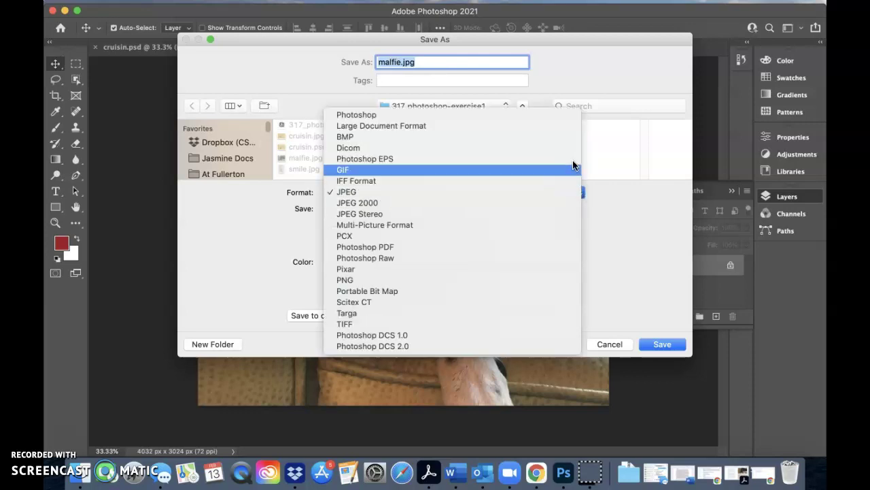
{"action": "left_click", "coordinate": [568, 117]}
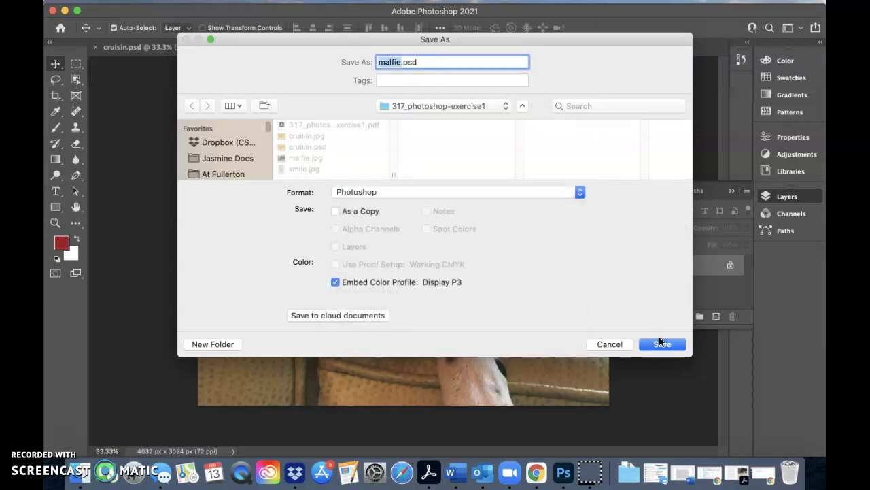
{"action": "left_click", "coordinate": [662, 344]}
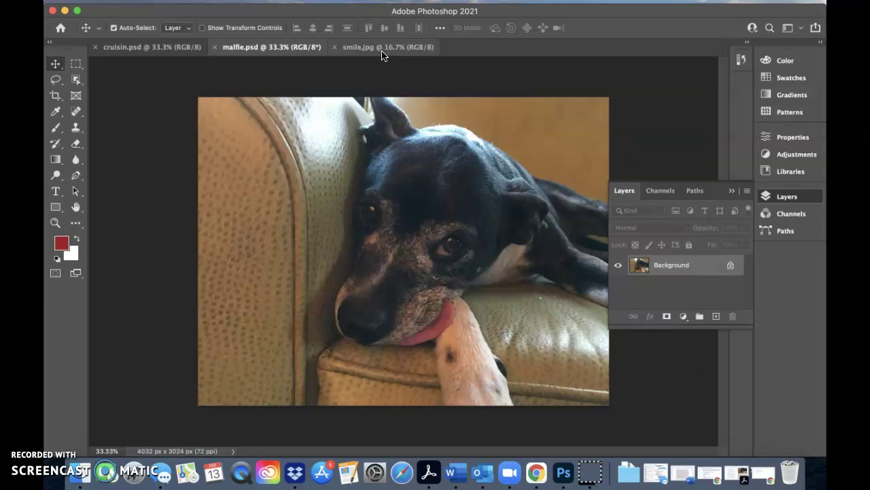
Save the dentures photo in Photoshop format as smile.psd
{"action": "left_click", "coordinate": [372, 50]}
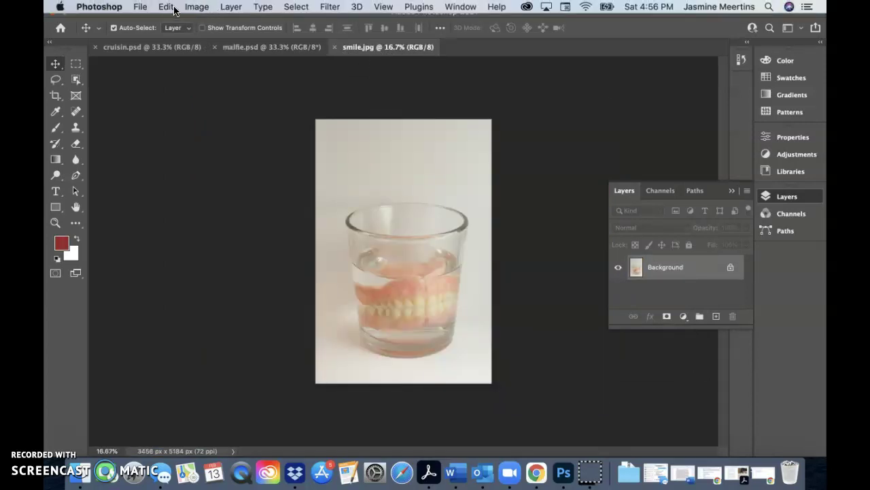
{"action": "left_click", "coordinate": [140, 6]}
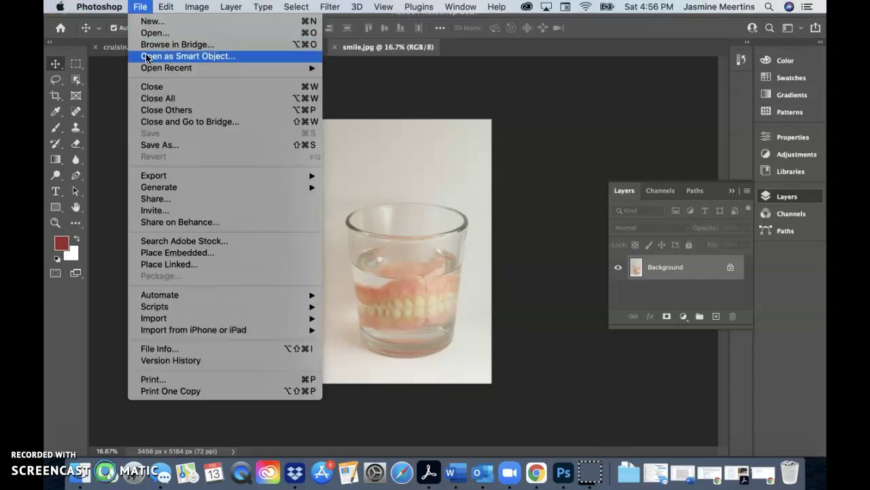
{"action": "left_click", "coordinate": [172, 145]}
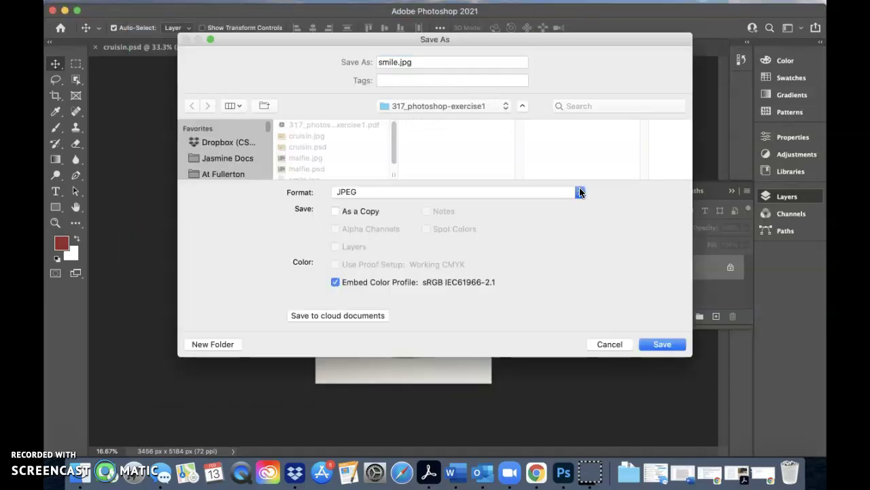
{"action": "left_click", "coordinate": [580, 193]}
{"action": "left_click", "coordinate": [549, 116]}
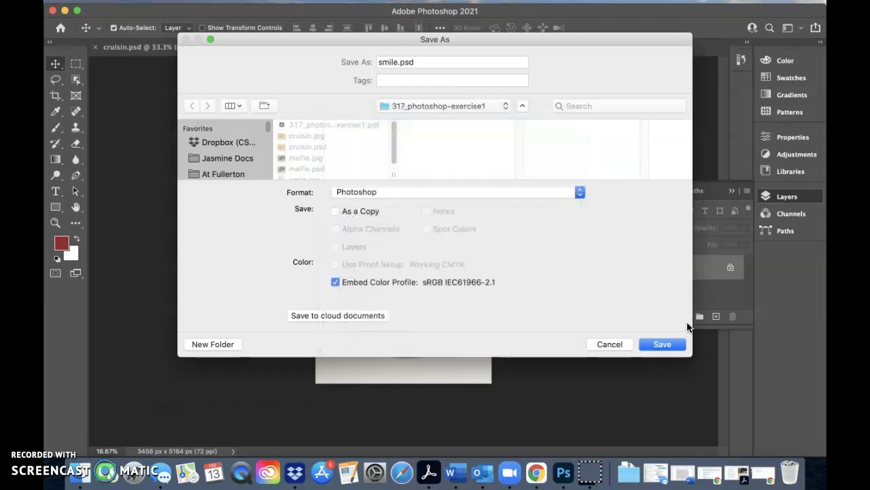
{"action": "left_click", "coordinate": [661, 345]}
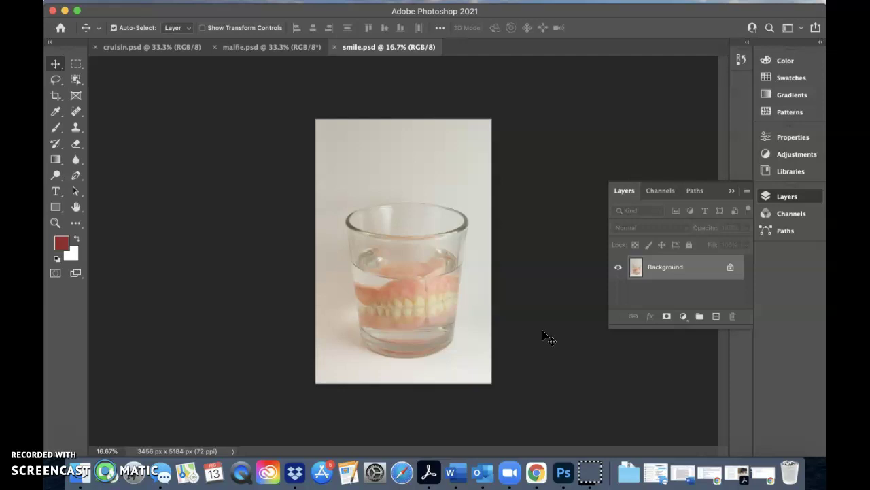
Apply a Hue/Saturation adjustment with Hue -72 to cruisin.psd
{"action": "left_click", "coordinate": [169, 49]}
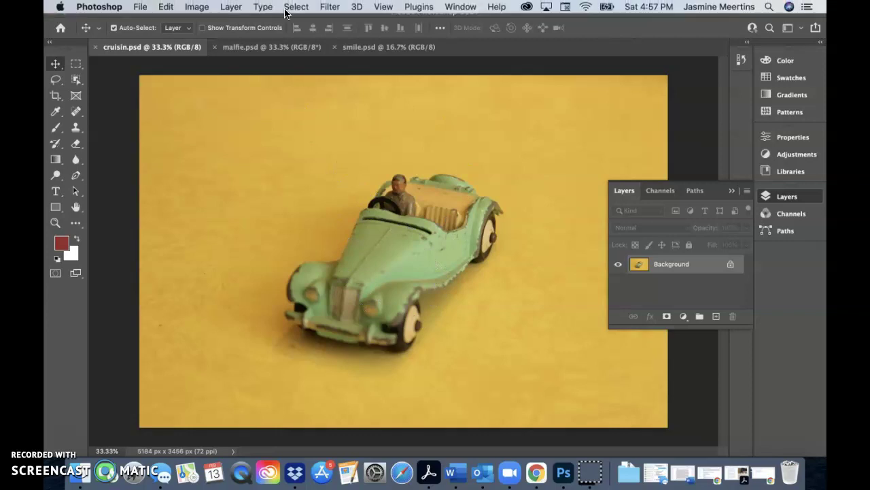
{"action": "left_click", "coordinate": [196, 7]}
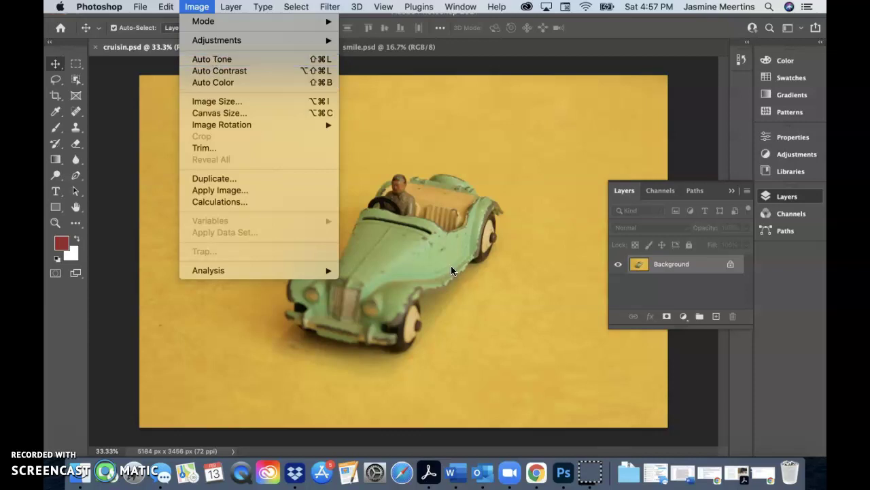
{"action": "left_click", "coordinate": [146, 165]}
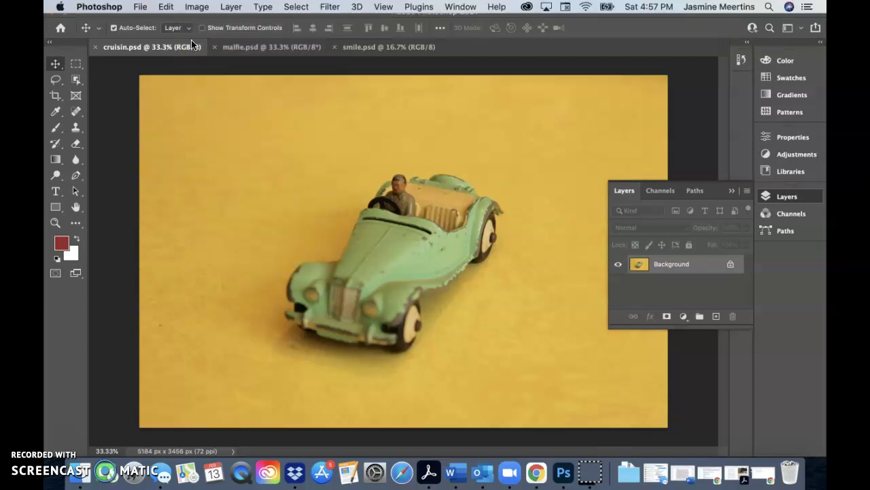
{"action": "left_click", "coordinate": [188, 7]}
{"action": "mouse_move", "coordinate": [229, 40]}
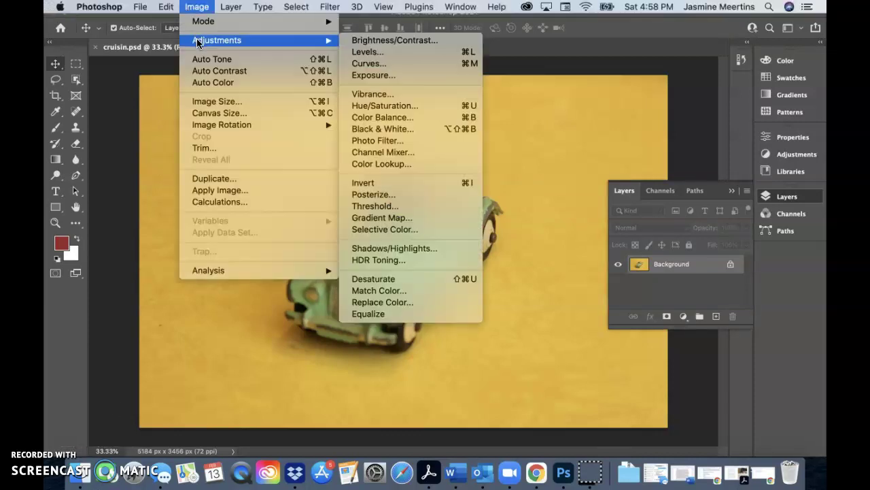
{"action": "left_click", "coordinate": [385, 106]}
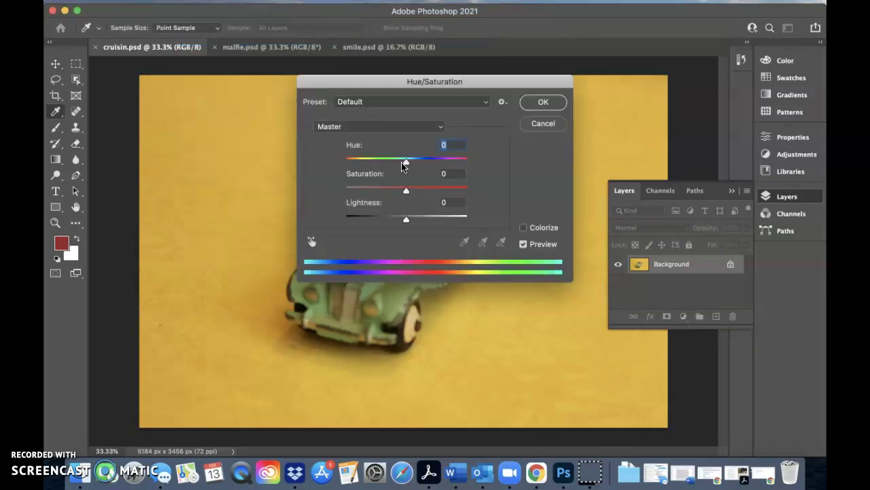
{"action": "left_click_drag", "start_coordinate": [407, 162], "coordinate": [370, 162]}
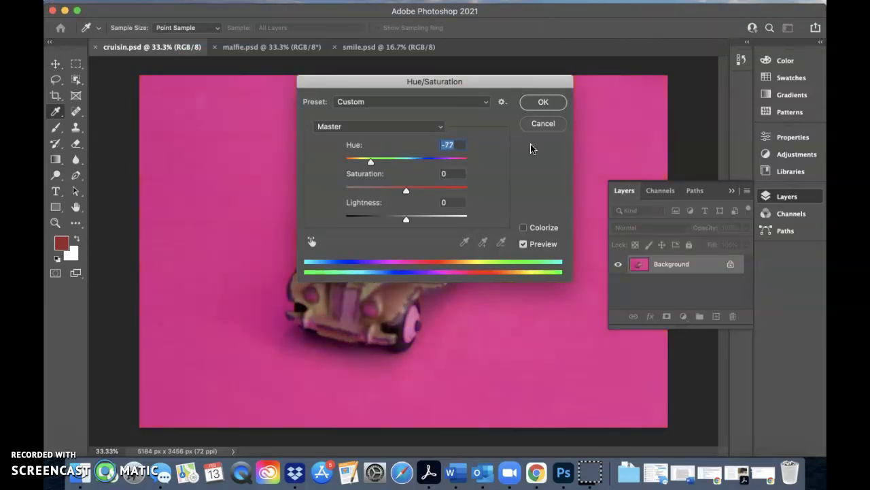
{"action": "left_click", "coordinate": [543, 102]}
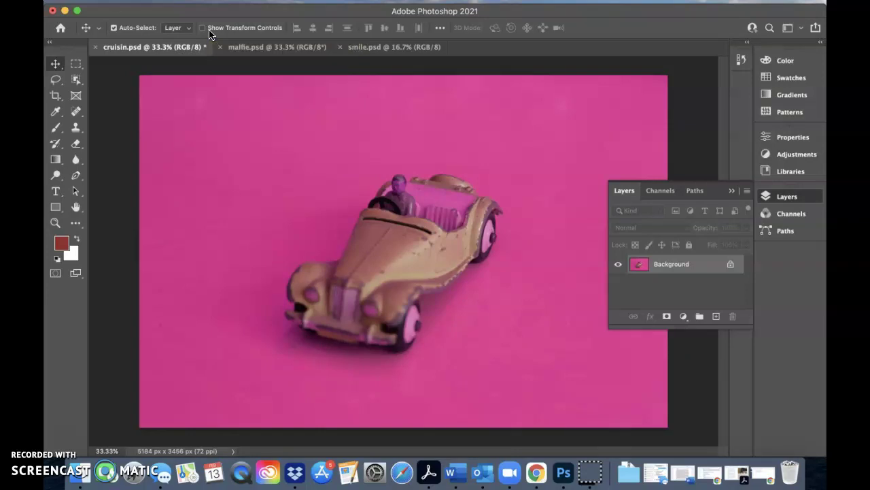
{"action": "mouse_move", "coordinate": [210, 3]}
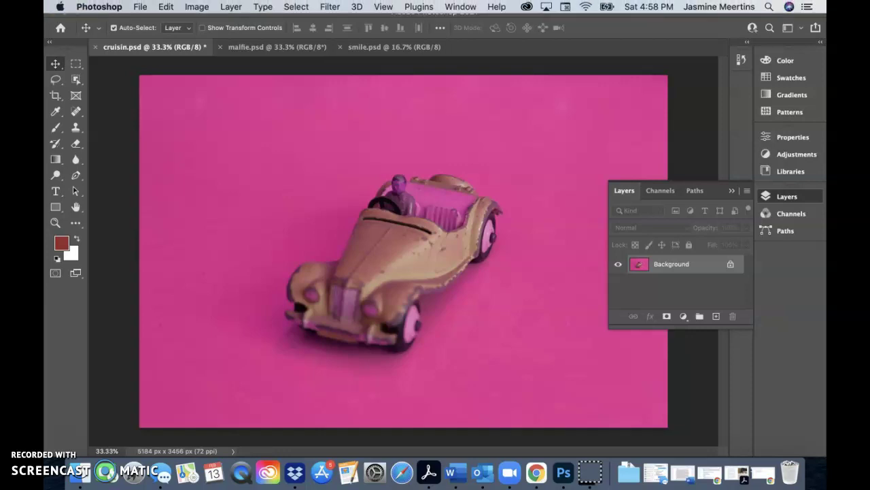
Undo the Hue/Saturation change from the Edit menu, restoring the green car on yellow
{"action": "left_click", "coordinate": [170, 6]}
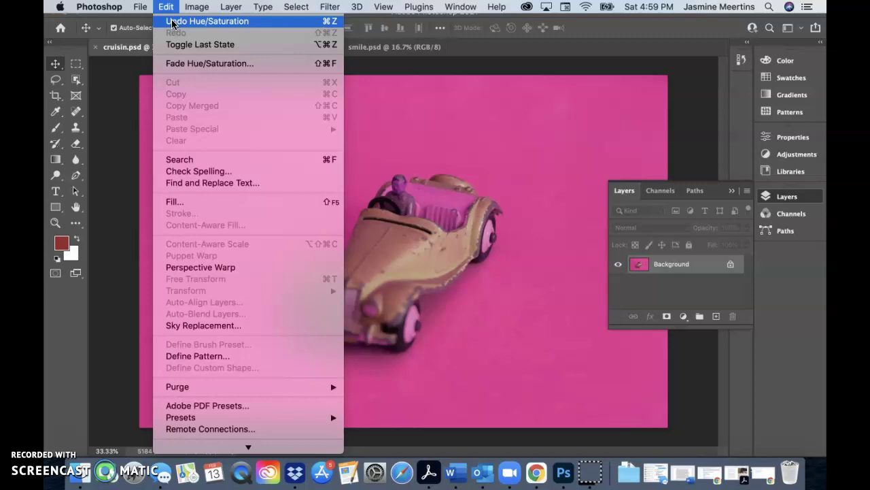
{"action": "left_click", "coordinate": [172, 21]}
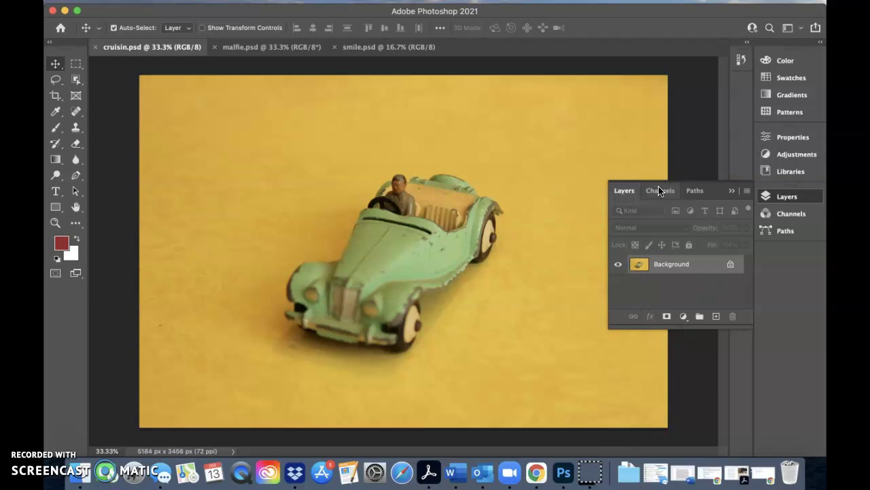
{"action": "mouse_move", "coordinate": [417, 8]}
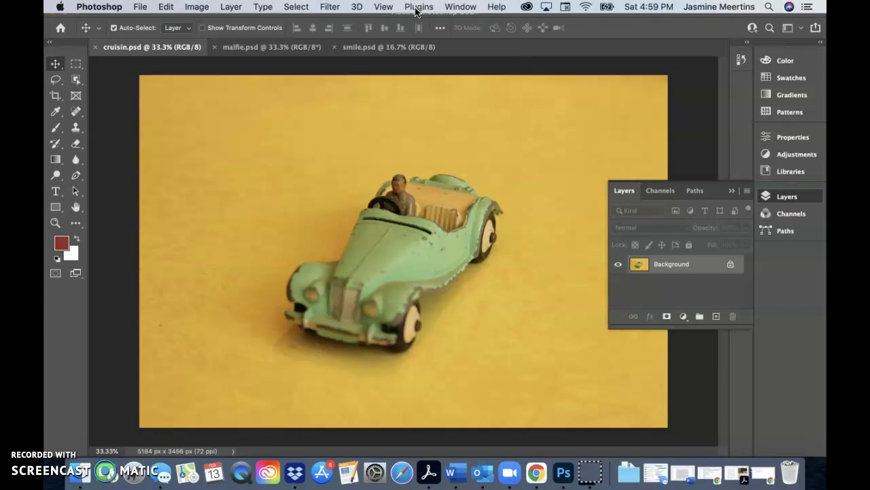
{"action": "left_click", "coordinate": [457, 10]}
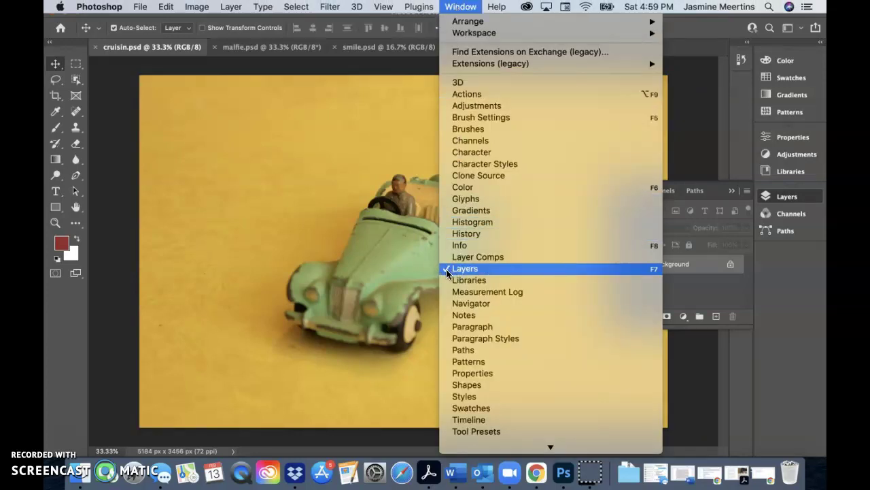
{"action": "left_click", "coordinate": [420, 370]}
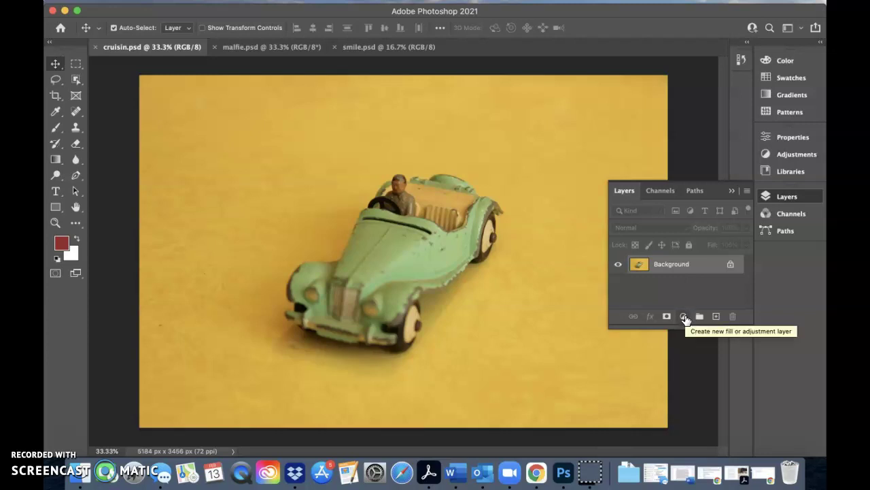
Bring up the fill and adjustment layer menu in cruisin.psd's Layers panel
{"action": "left_click", "coordinate": [684, 317]}
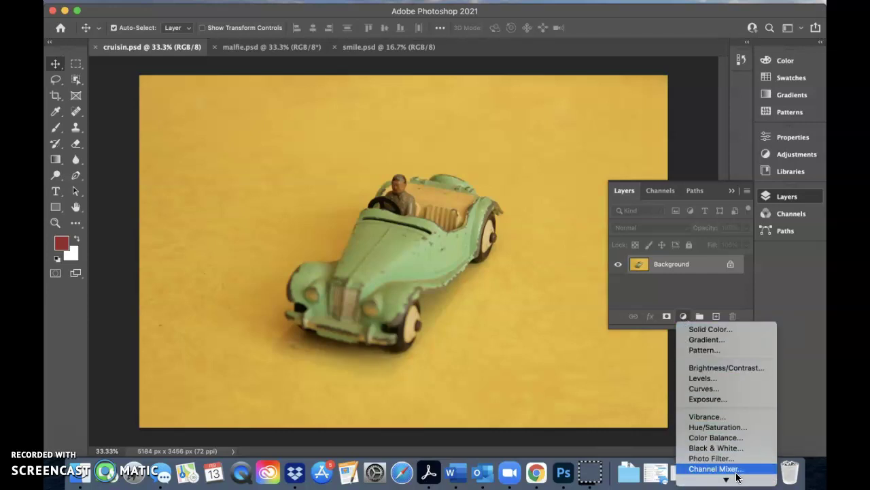
{"action": "mouse_move", "coordinate": [737, 478]}
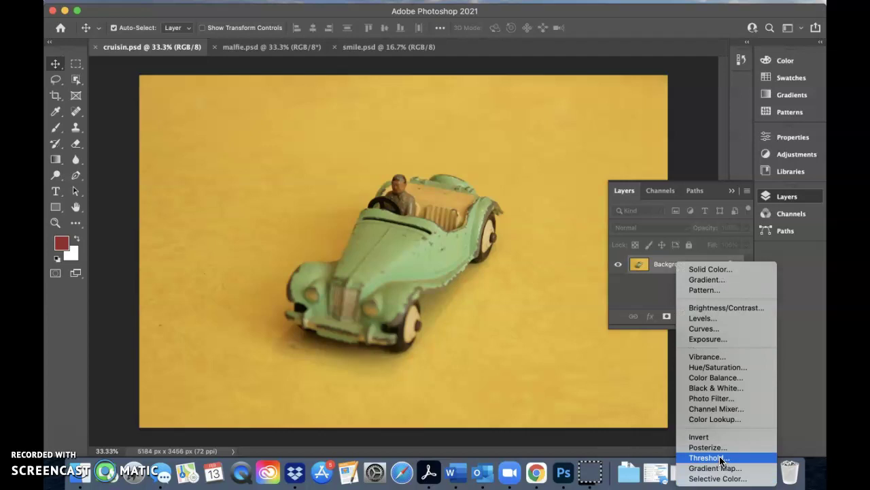
Add a Hue/Saturation adjustment layer with Hue -28 and Saturation +51, leaving Colorize off
{"action": "left_click", "coordinate": [701, 371]}
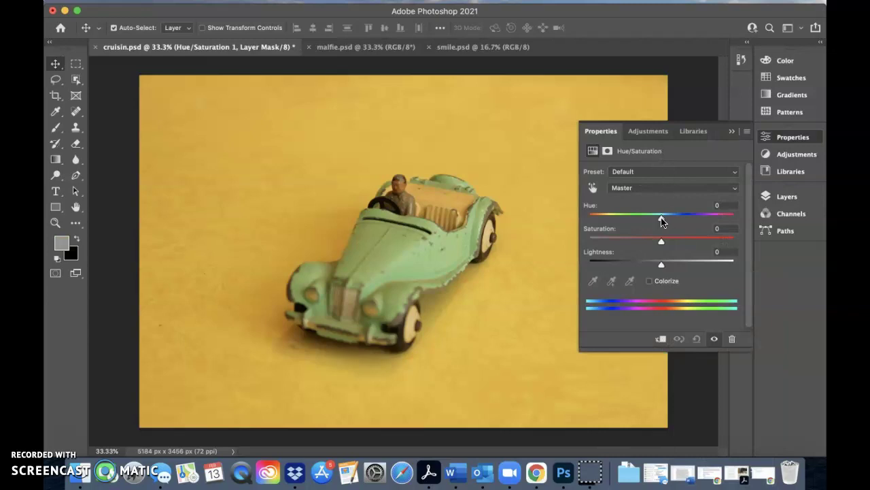
{"action": "left_click_drag", "start_coordinate": [662, 220], "coordinate": [699, 237]}
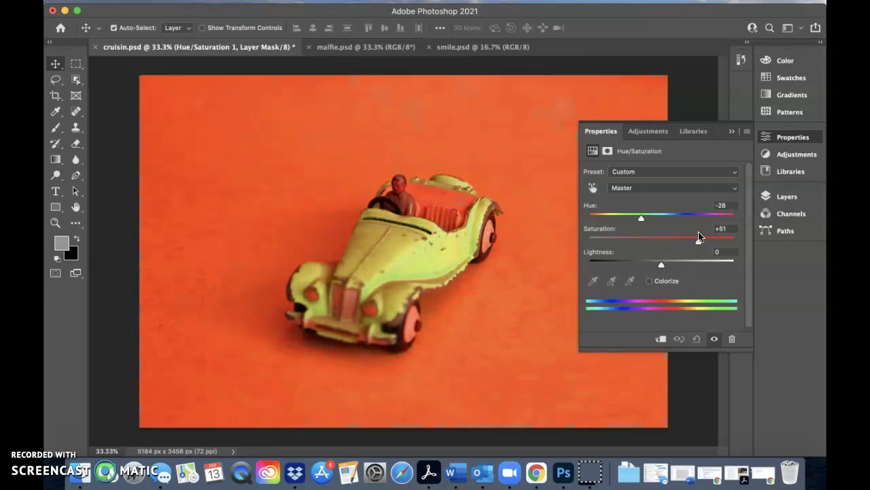
{"action": "left_click", "coordinate": [649, 281]}
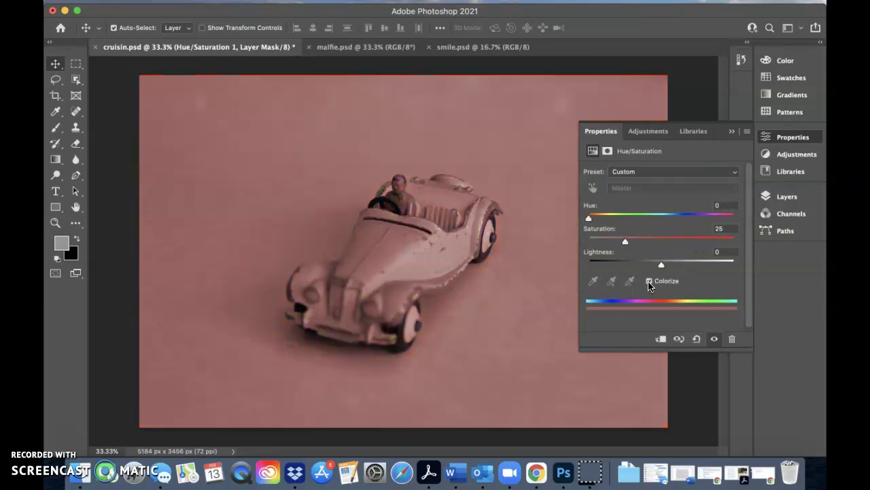
{"action": "left_click", "coordinate": [650, 282]}
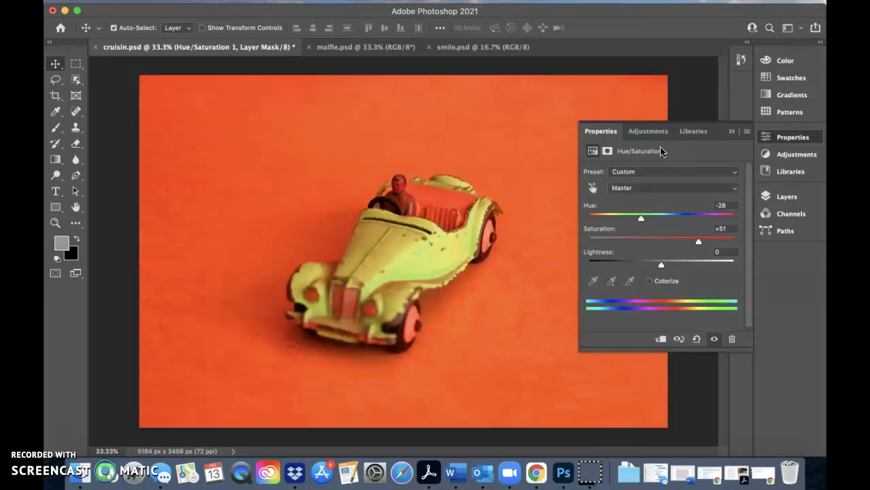
{"action": "left_click", "coordinate": [558, 144]}
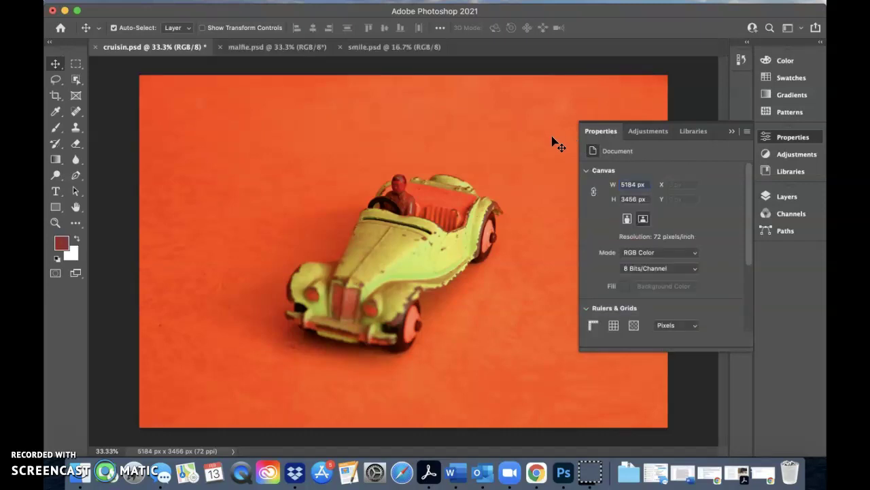
Hide and reshow Hue/Saturation 1 to compare the original and recoloured car
{"action": "left_click", "coordinate": [731, 131]}
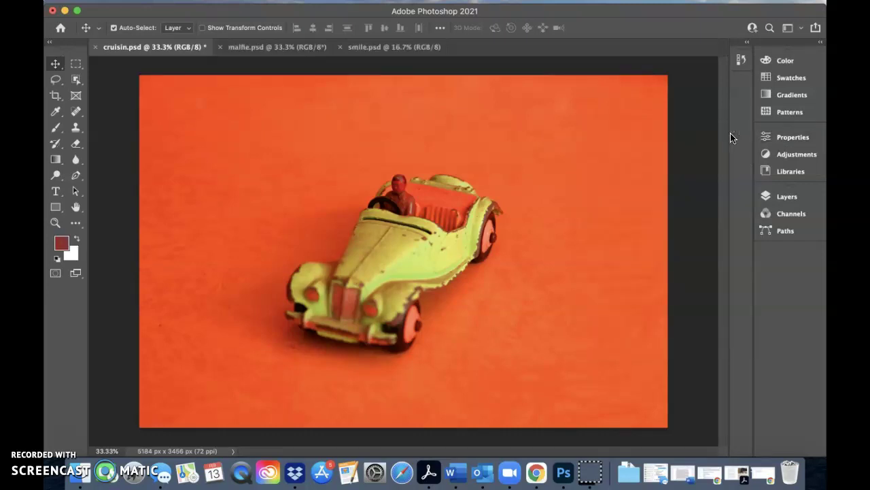
{"action": "left_click", "coordinate": [781, 198]}
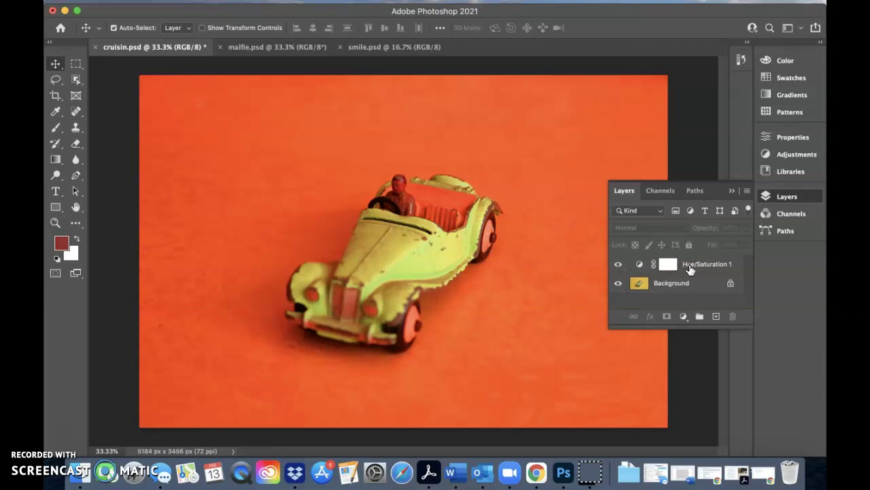
{"action": "left_click", "coordinate": [619, 267]}
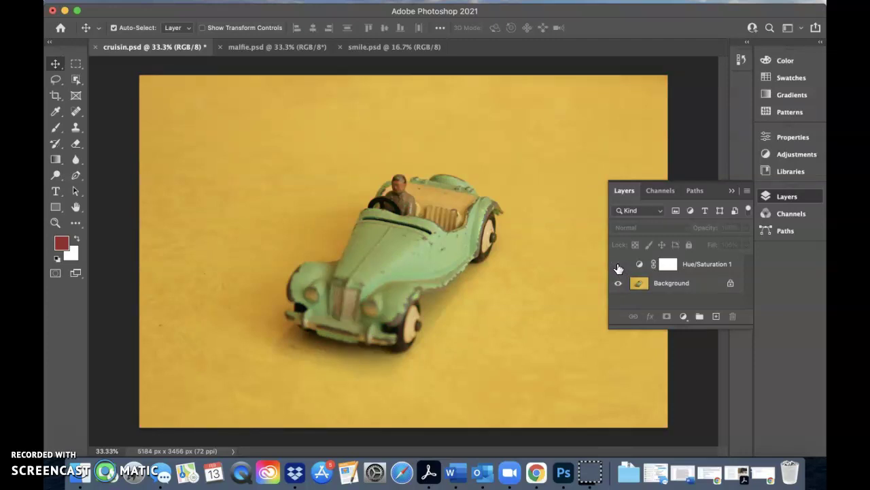
{"action": "left_click", "coordinate": [618, 266]}
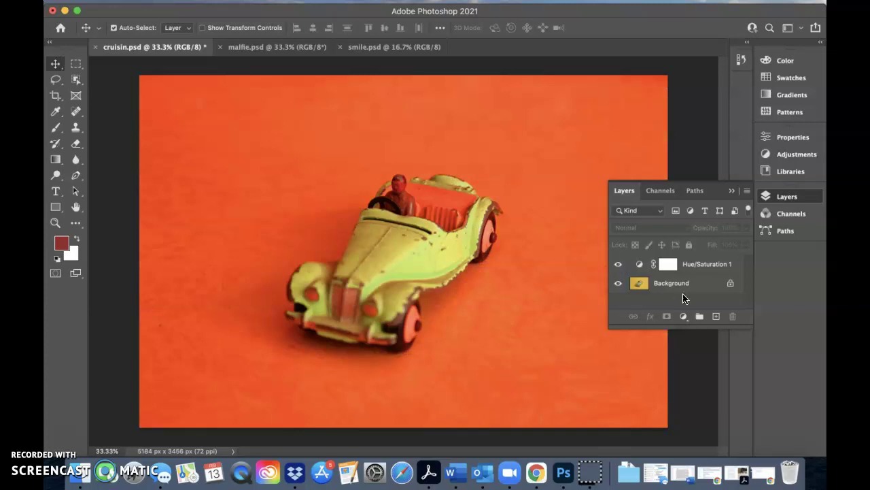
Remove a stray group and an empty Layer 1, then bring up the adjustment layer list
{"action": "left_click", "coordinate": [702, 317]}
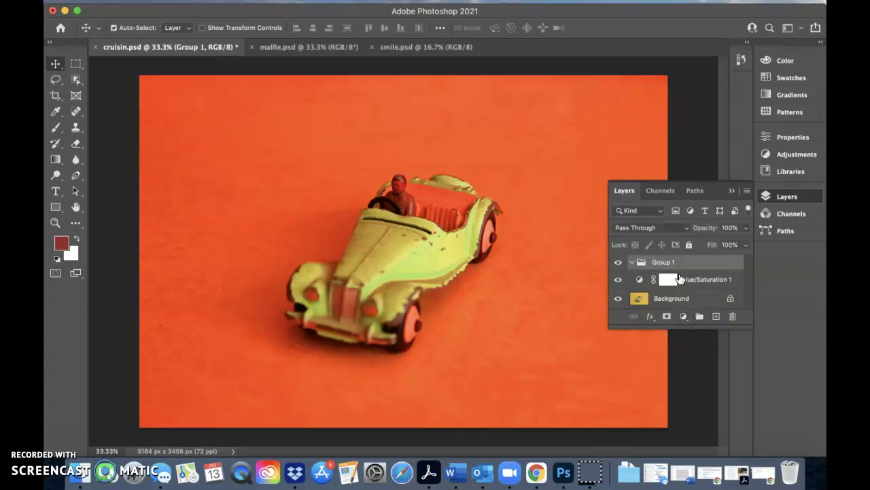
{"action": "left_click", "coordinate": [733, 316]}
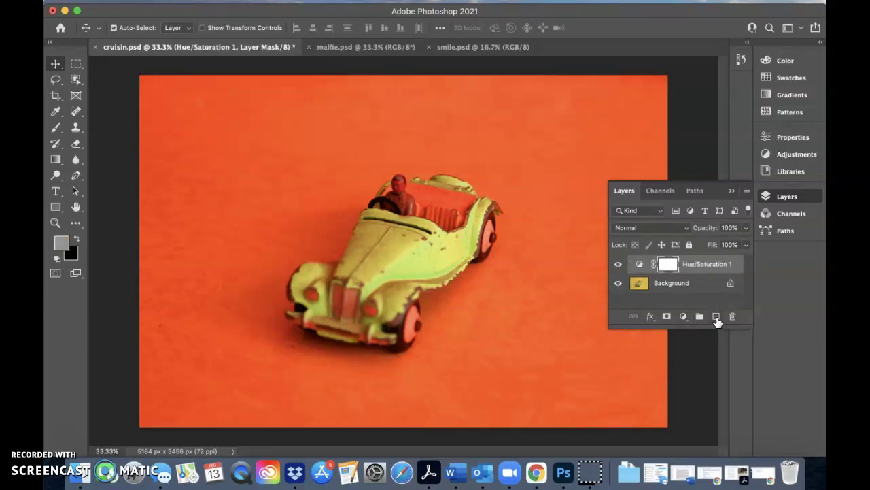
{"action": "left_click", "coordinate": [717, 318]}
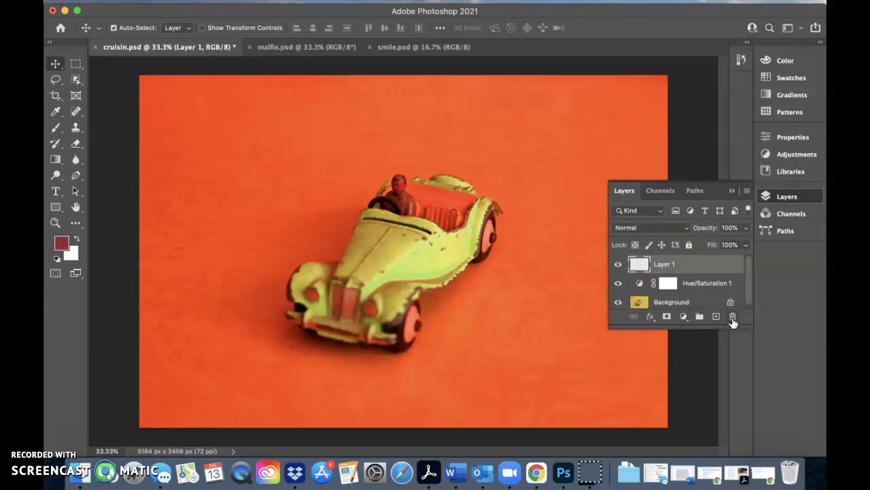
{"action": "left_click", "coordinate": [732, 317]}
{"action": "left_click", "coordinate": [534, 167]}
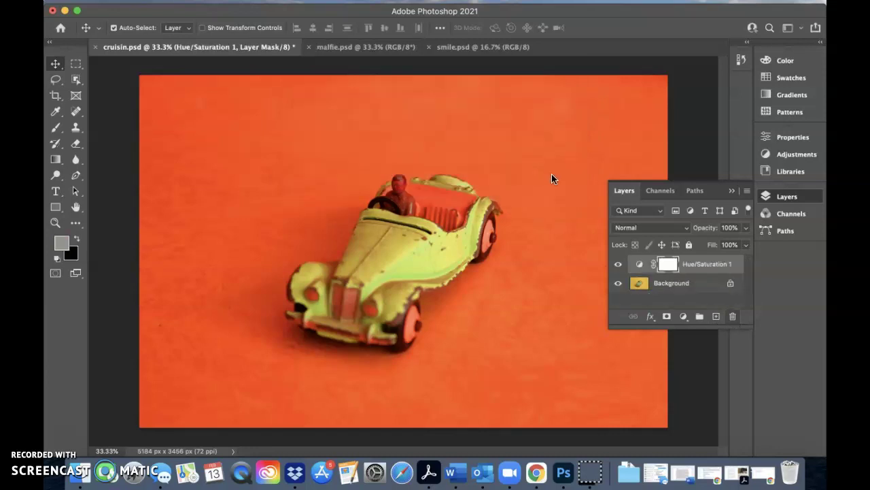
{"action": "left_click", "coordinate": [683, 316]}
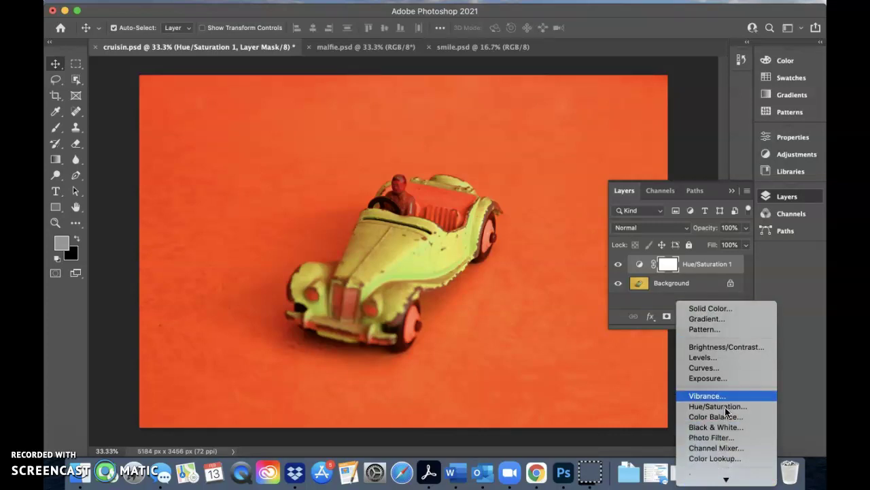
Add a Levels adjustment layer with white input 153 to brighten the orange and yellow car
{"action": "left_click", "coordinate": [715, 358]}
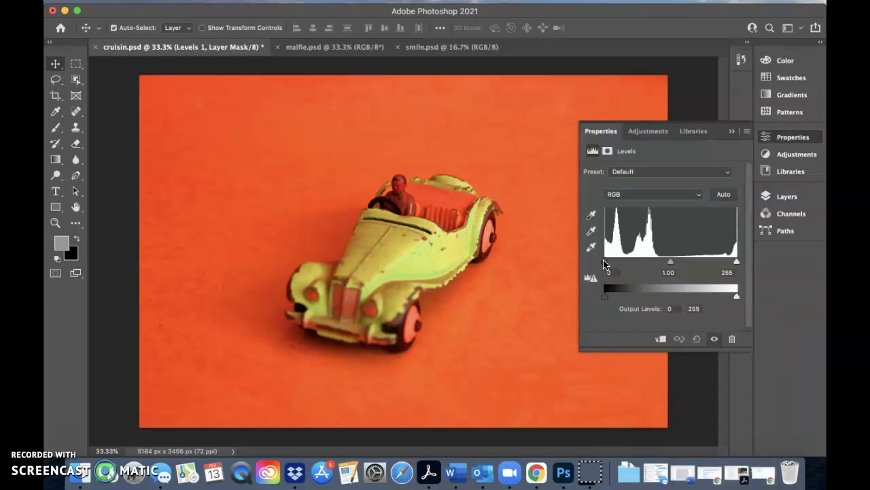
{"action": "mouse_move", "coordinate": [604, 263]}
{"action": "left_mouse_down"}
{"action": "mouse_move", "coordinate": [616, 266]}
{"action": "mouse_move", "coordinate": [598, 267]}
{"action": "left_mouse_up"}
{"action": "mouse_move", "coordinate": [737, 262]}
{"action": "left_mouse_down"}
{"action": "mouse_move", "coordinate": [663, 263]}
{"action": "mouse_move", "coordinate": [745, 264]}
{"action": "left_mouse_up"}
{"action": "left_click_drag", "start_coordinate": [736, 264], "coordinate": [684, 264]}
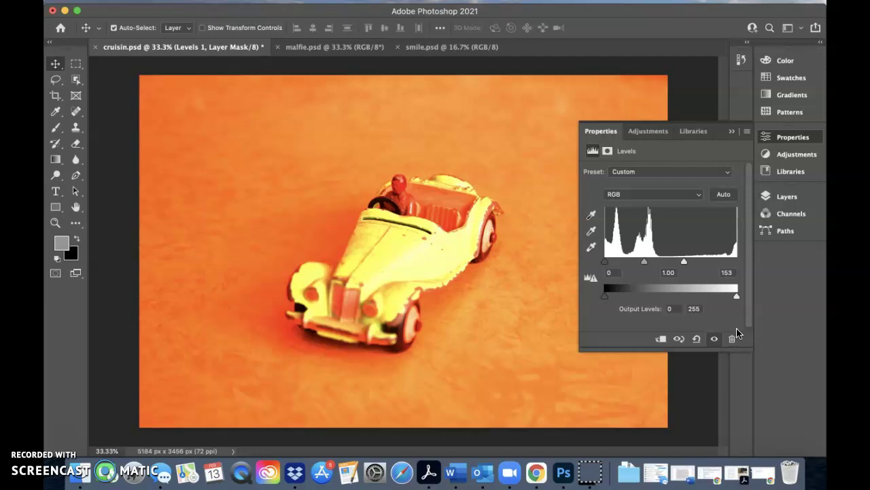
{"action": "left_click", "coordinate": [623, 384]}
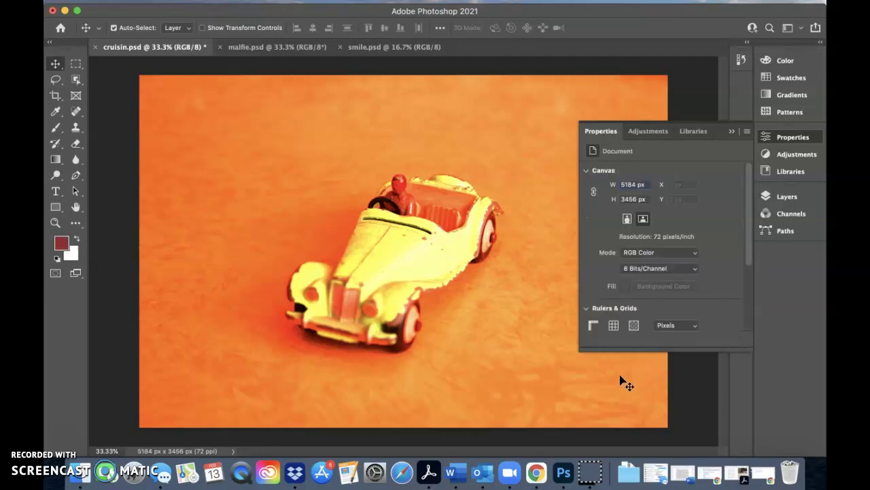
Close Properties and show the Layers panel with both adjustment layers in view
{"action": "left_click", "coordinate": [732, 132]}
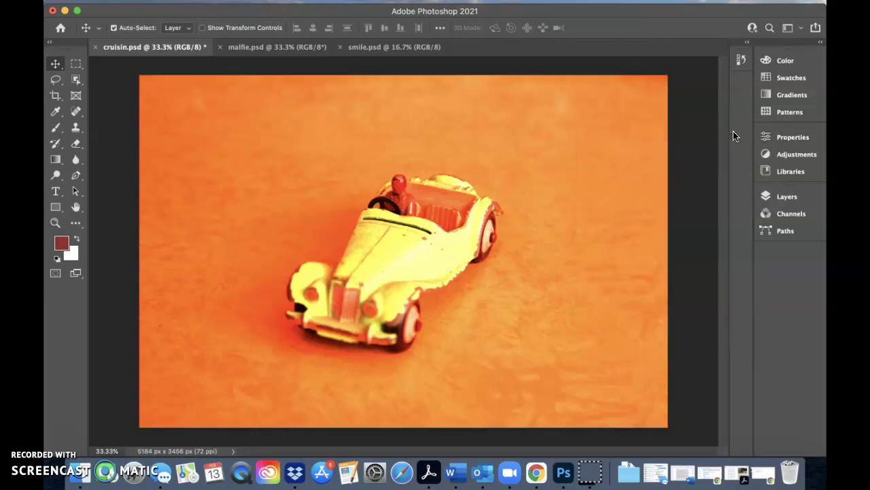
{"action": "left_click", "coordinate": [768, 196]}
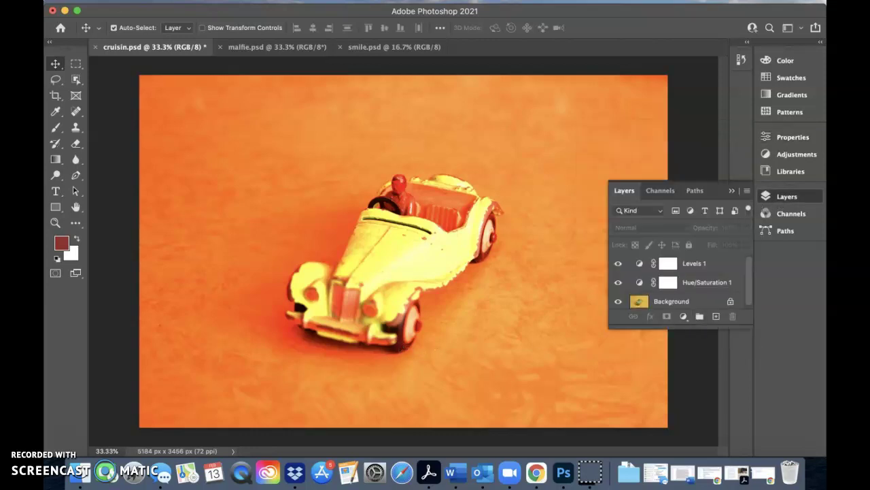
{"action": "left_click", "coordinate": [402, 274]}
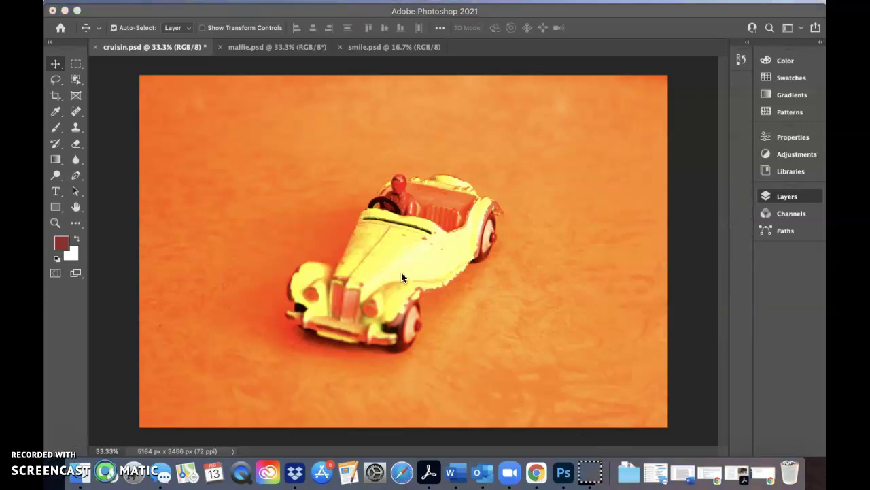
{"action": "left_click", "coordinate": [787, 197]}
{"action": "scroll", "coordinate": [703, 269], "scroll_direction": "down", "scroll_amount": 1}
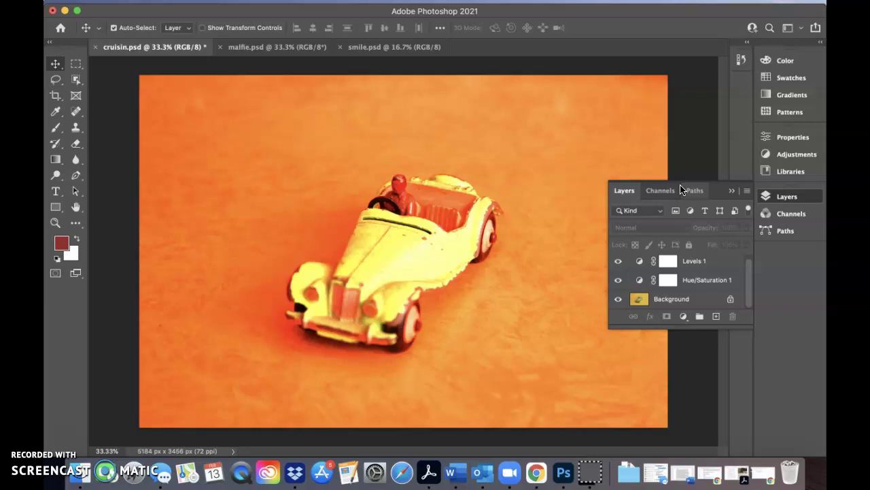
Hide and reshow Levels 1 and Hue/Saturation 1 to compare, then switch to malfie.psd
{"action": "left_click", "coordinate": [618, 262]}
{"action": "left_click", "coordinate": [617, 280]}
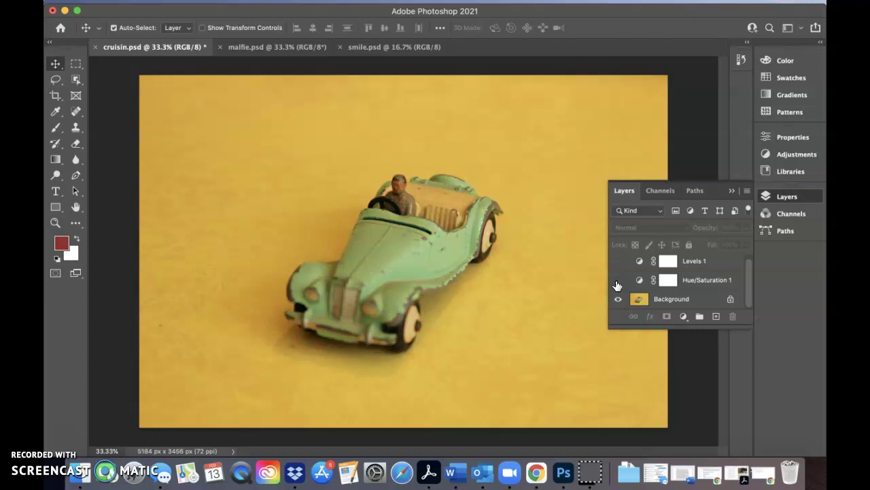
{"action": "left_click", "coordinate": [617, 281]}
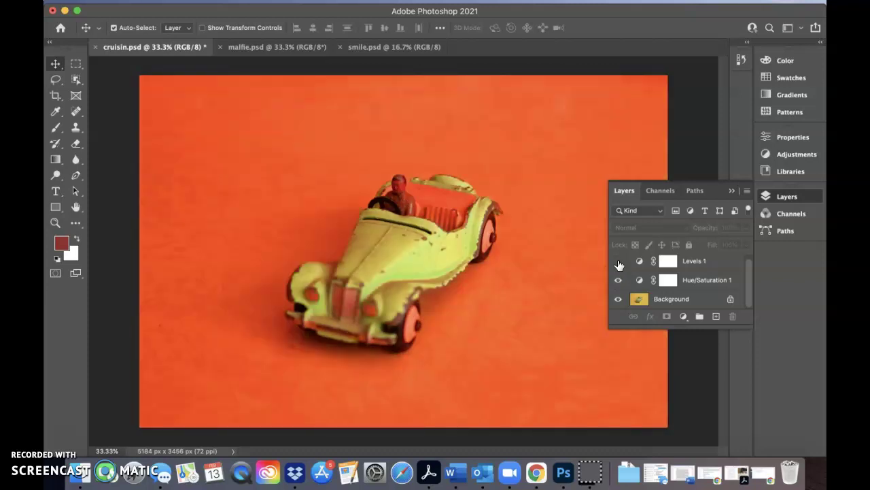
{"action": "left_click", "coordinate": [618, 263]}
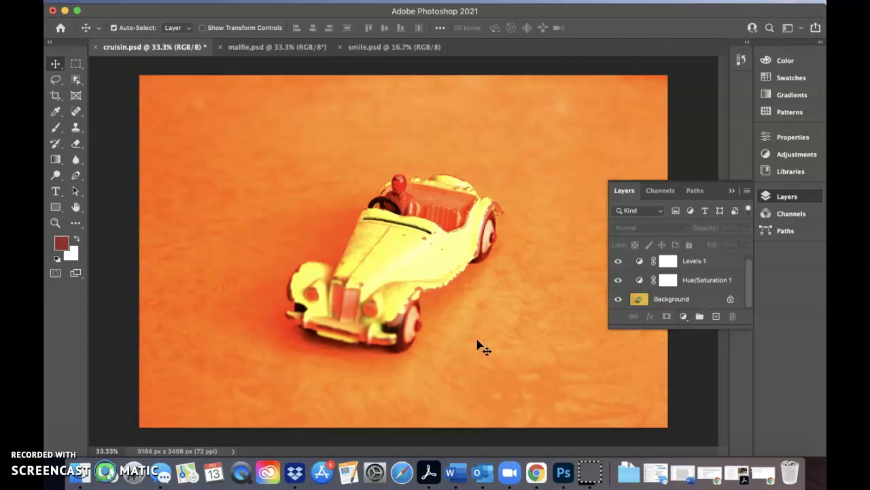
{"action": "left_click", "coordinate": [274, 49]}
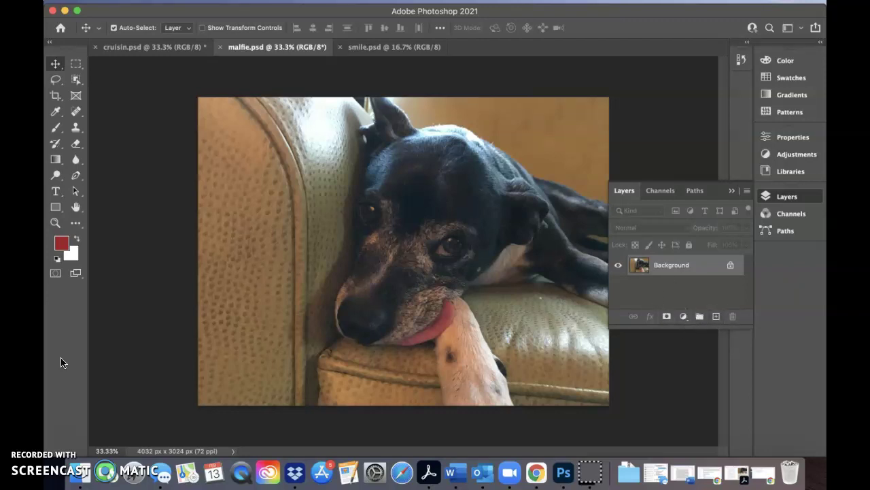
Add a Levels adjustment layer to malfie.psd from the Layers panel
{"action": "left_click", "coordinate": [782, 197]}
{"action": "left_click", "coordinate": [684, 317]}
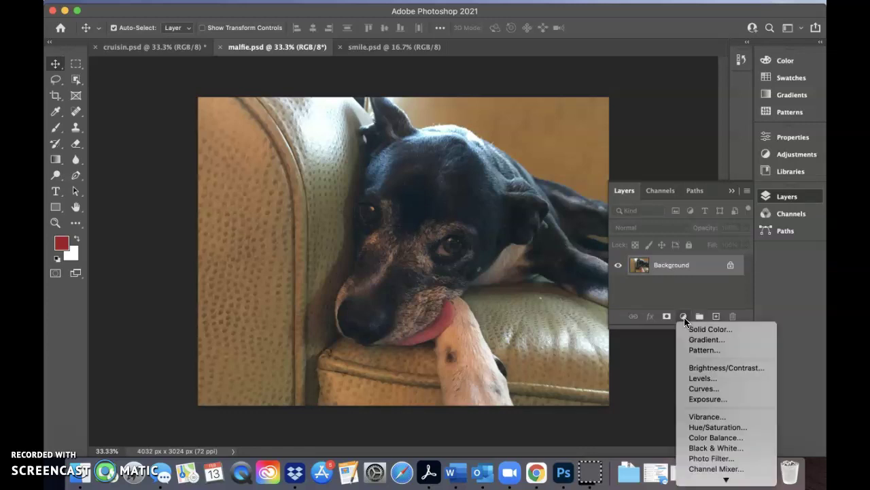
{"action": "left_click", "coordinate": [693, 382]}
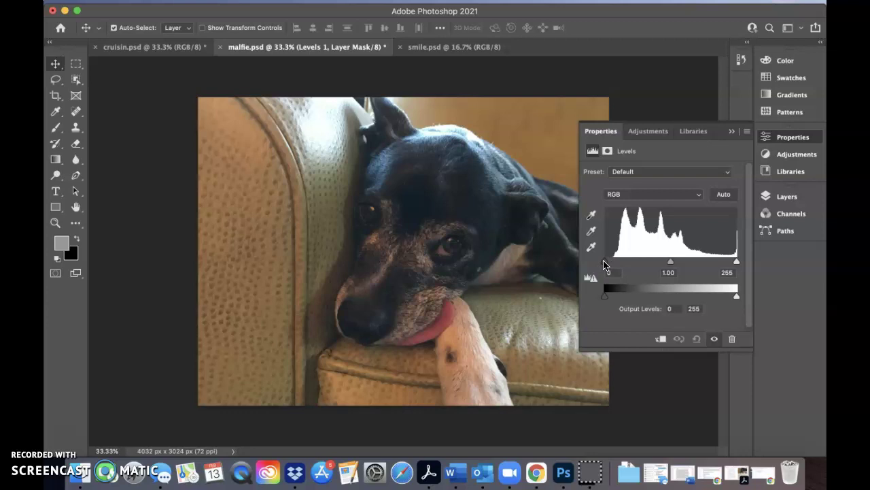
Set the dog photo's Levels black input to 15, then toggle Levels 1 to compare
{"action": "left_click_drag", "start_coordinate": [606, 265], "coordinate": [613, 266]}
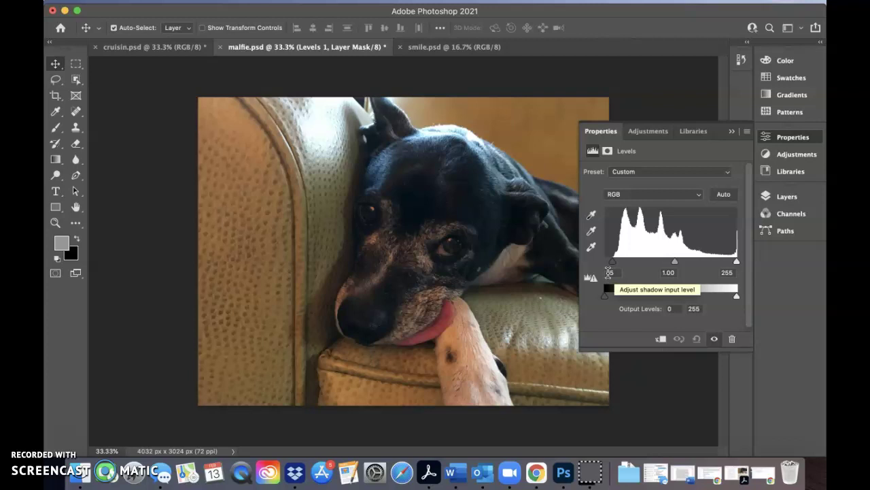
{"action": "left_click_drag", "start_coordinate": [612, 262], "coordinate": [613, 264]}
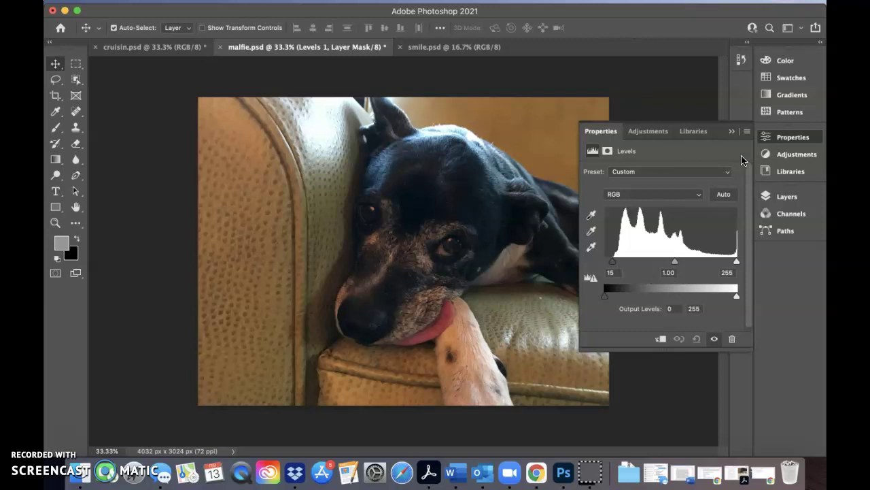
{"action": "left_click", "coordinate": [732, 131]}
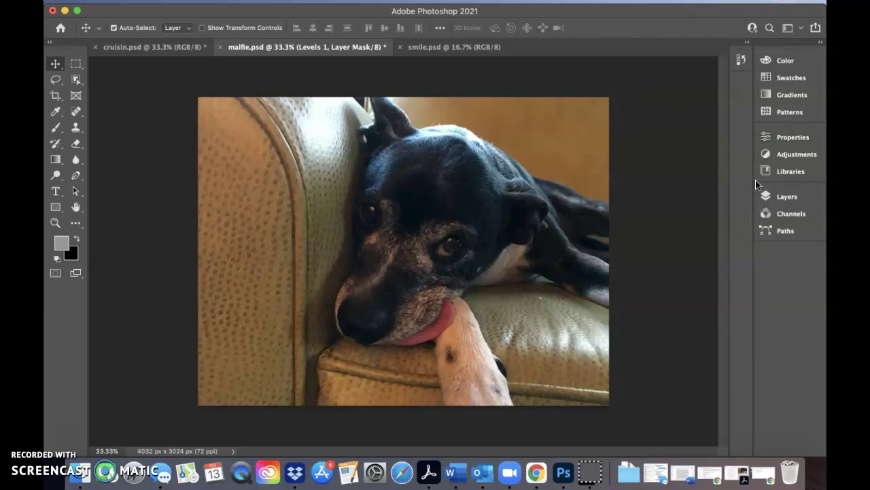
{"action": "left_click", "coordinate": [782, 196]}
{"action": "left_click", "coordinate": [619, 269]}
{"action": "left_click", "coordinate": [619, 268]}
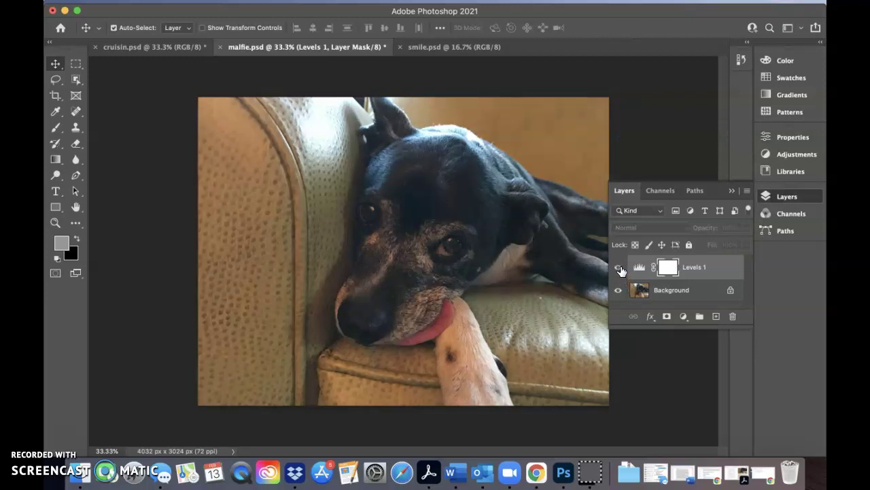